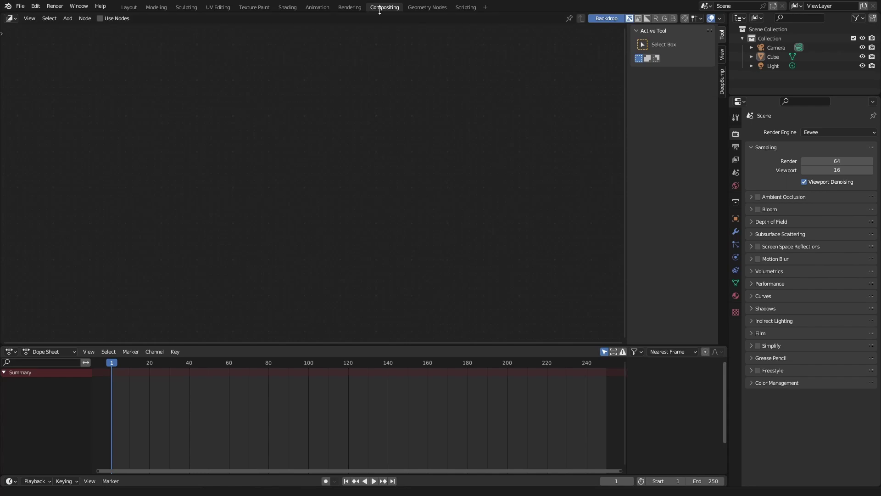
# Enable Use Nodes in the compositor and open the Compositing workspace for the forest scene
pyautogui.click(103, 18)
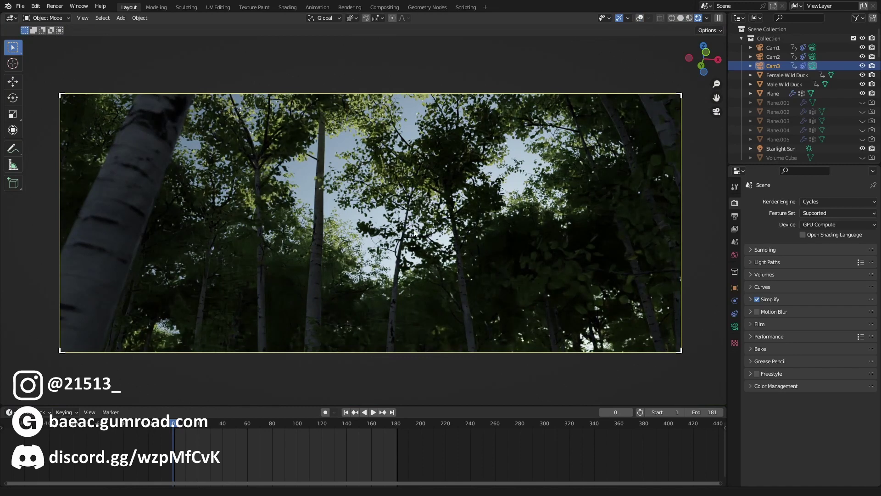
pyautogui.click(384, 8)
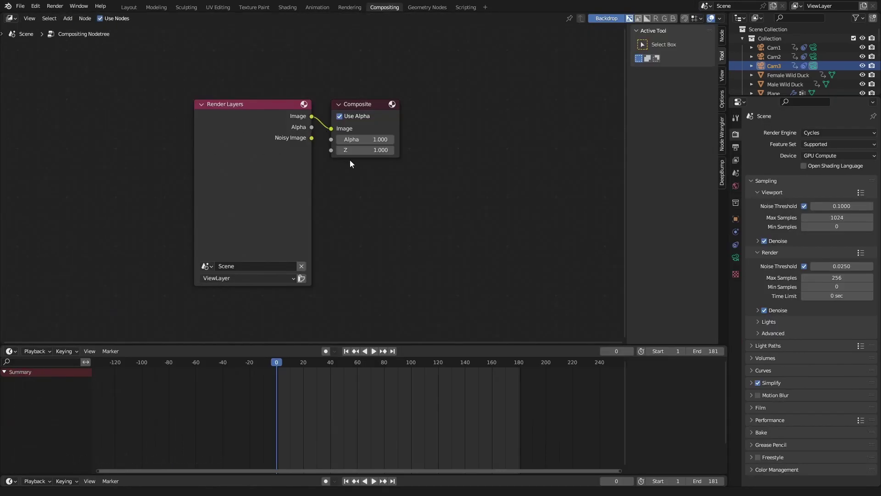
pyautogui.press('Home')
pyautogui.moveTo(353, 189); pyautogui.dragTo(365, 190, button='middle')
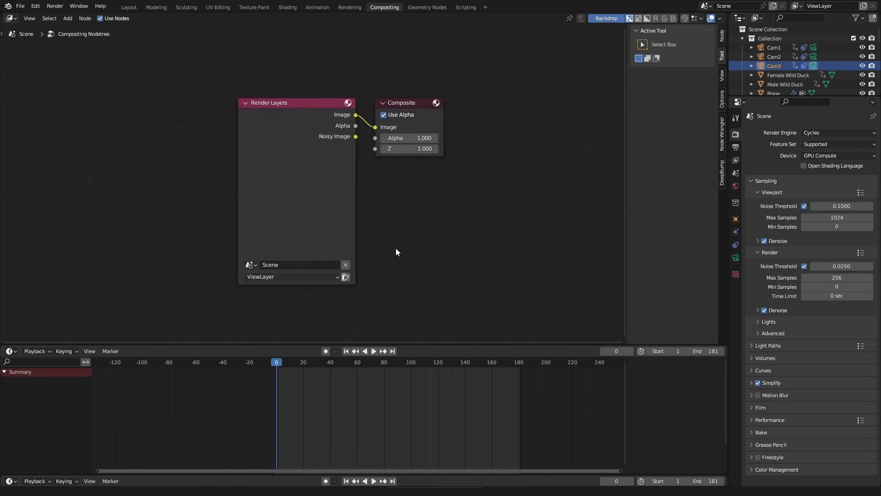
# Add a Viewer node fed by the Render Layers image, enable its Use Alpha option and place it below the Composite node
pyautogui.keyDown('ctrl'); pyautogui.keyDown('shift'); pyautogui.click(307, 118); pyautogui.keyUp('shift'); pyautogui.keyUp('ctrl')
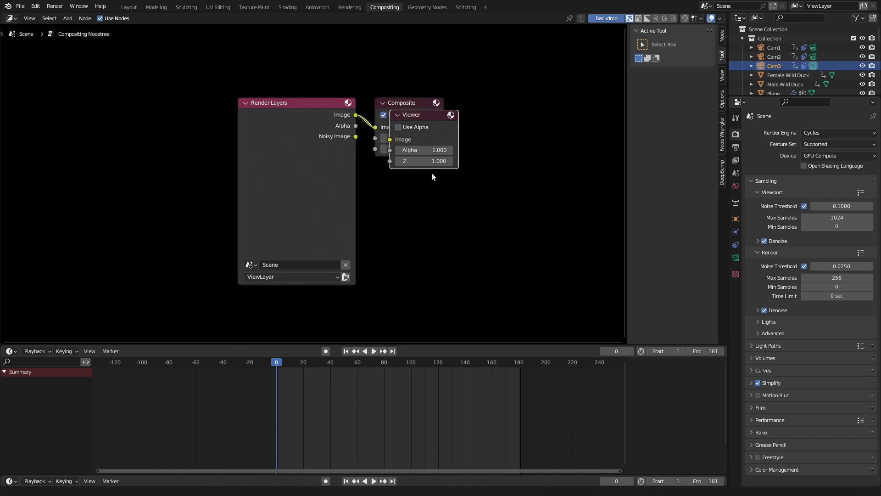
pyautogui.click(403, 128)
pyautogui.moveTo(411, 123); pyautogui.dragTo(400, 179)
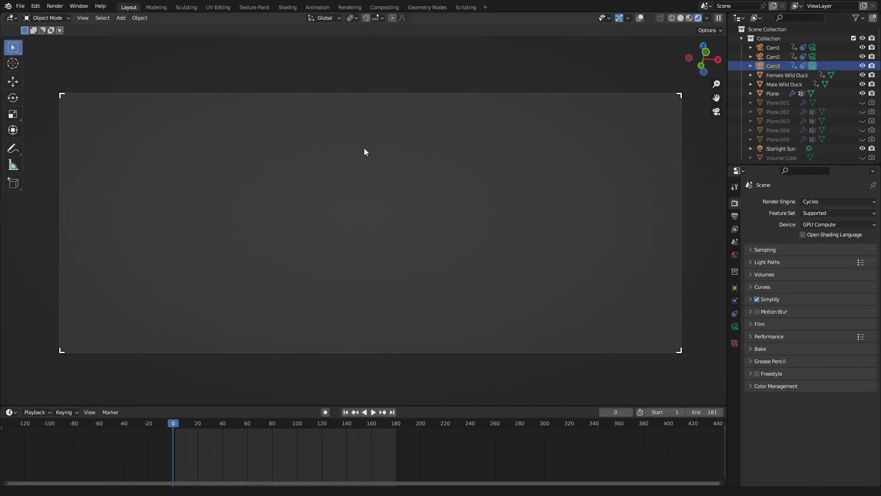
# Render the current frame of the forest scene and return to the compositor with the whole backdrop image fitted in view
pyautogui.press('F12')
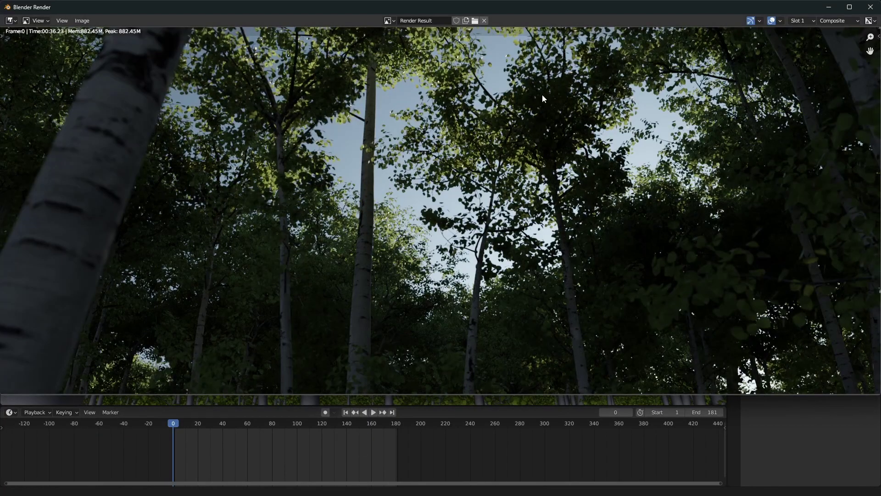
pyautogui.click(871, 7)
pyautogui.click(385, 7)
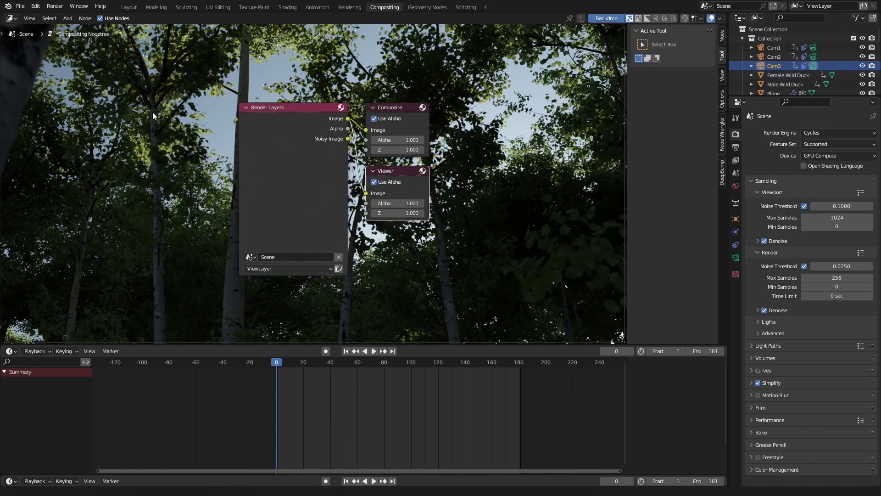
pyautogui.click(134, 170)
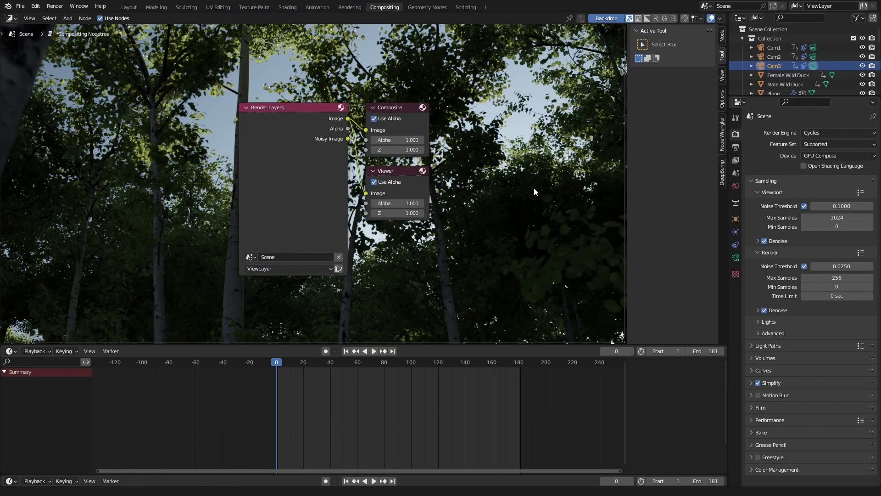
pyautogui.click(396, 173)
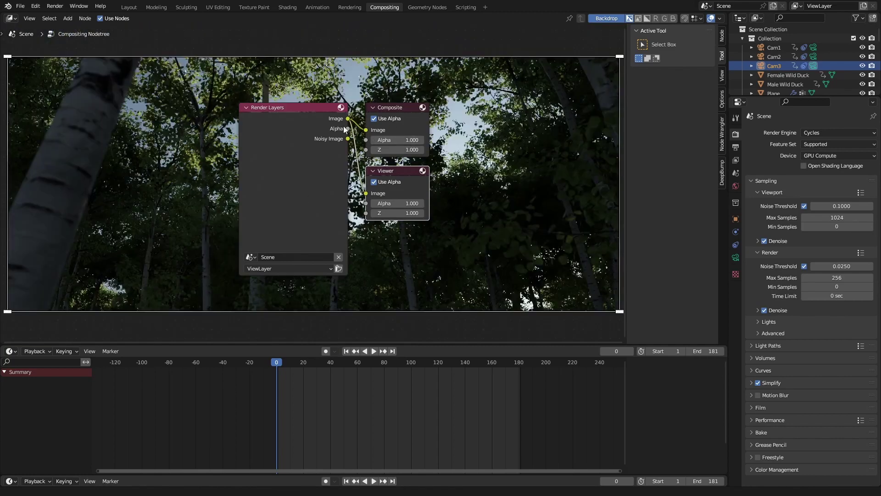
# Add a File Output node and place it directly below the Viewer node
pyautogui.moveTo(344, 129); pyautogui.dragTo(175, 98, button='middle')
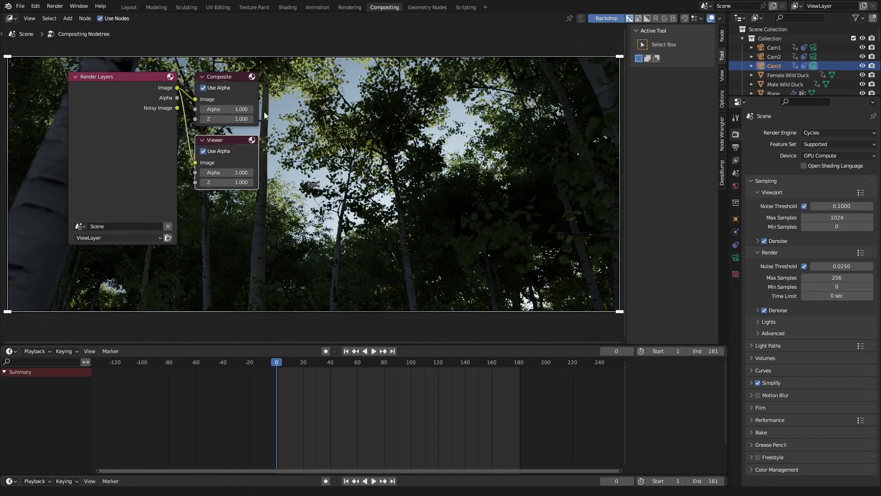
pyautogui.moveTo(265, 115); pyautogui.dragTo(464, 139, button='middle')
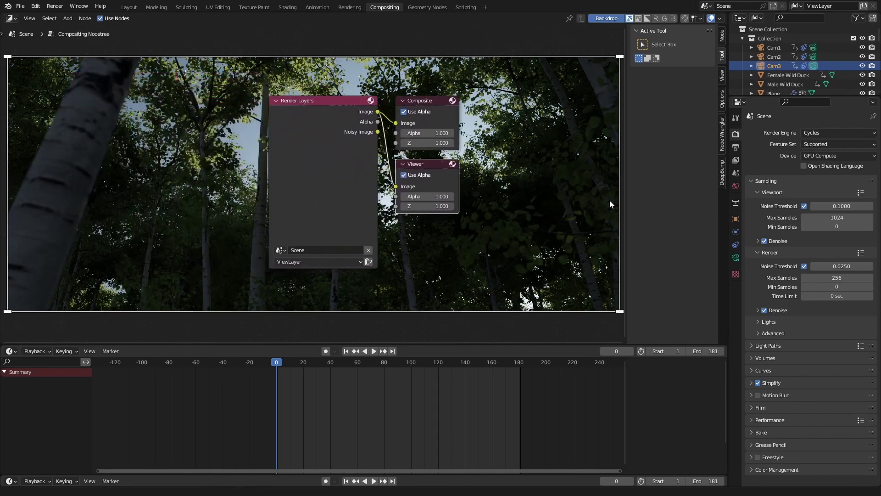
pyautogui.moveTo(379, 203); pyautogui.dragTo(365, 207, button='middle')
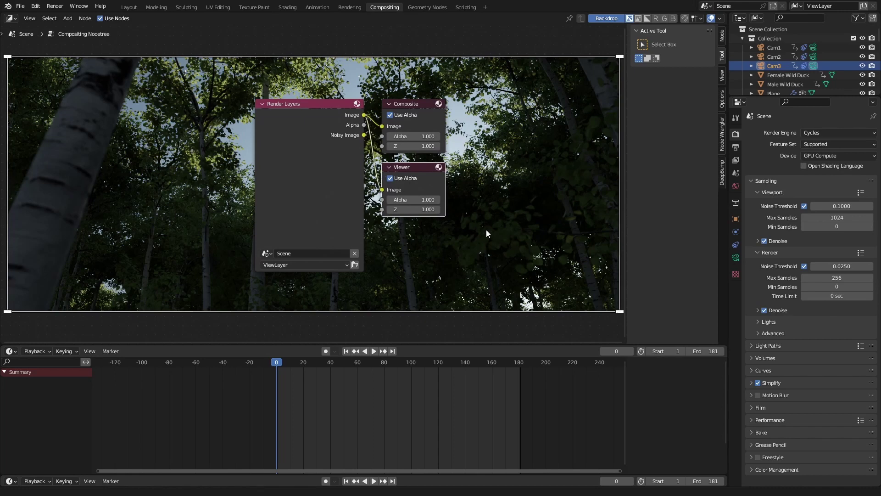
pyautogui.hotkey('shift', 'a')
pyautogui.write('fil')
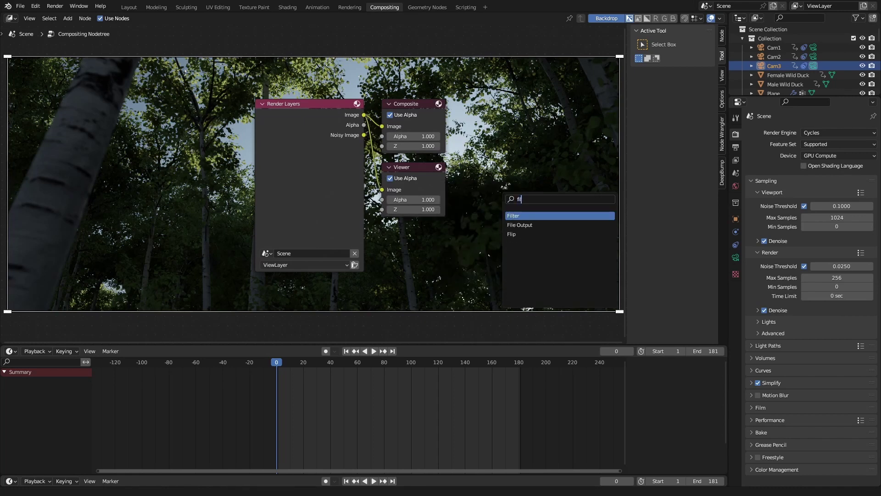
pyautogui.write('e')
pyautogui.press('Return')
pyautogui.click(417, 248)
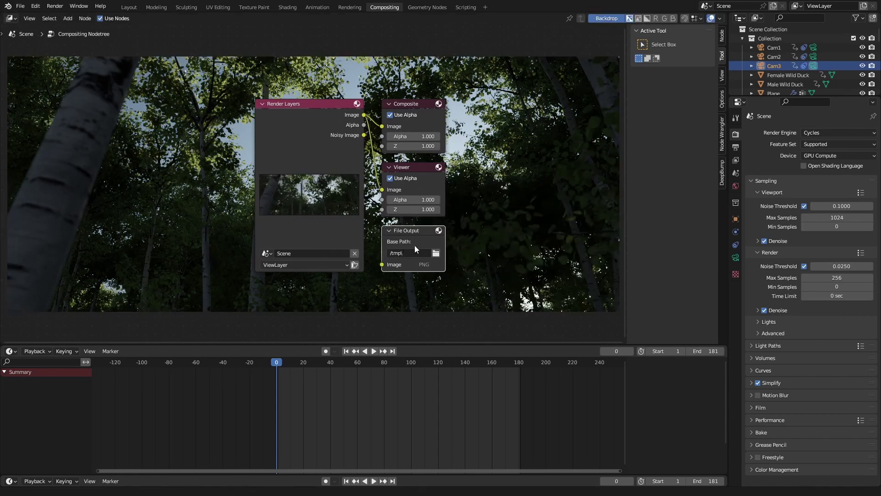
# Insert a Color Balance node on the link between the Render Layers and Viewer nodes
pyautogui.moveTo(493, 188); pyautogui.dragTo(422, 180, button='middle')
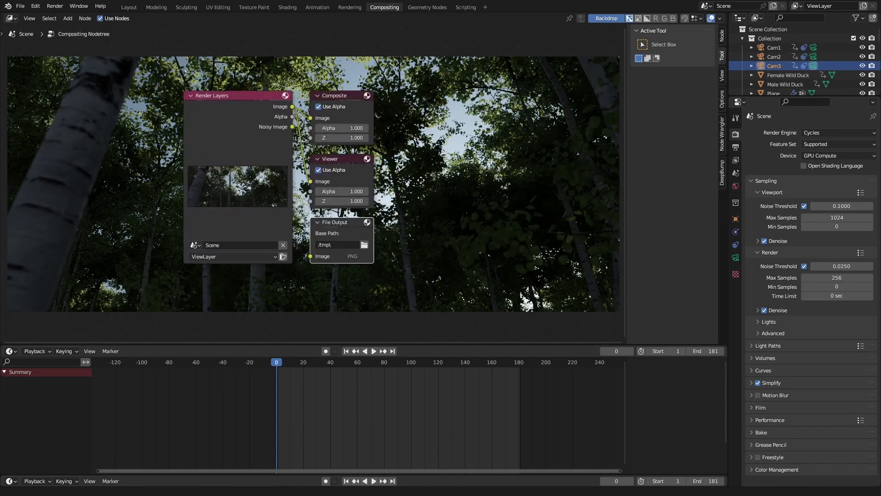
pyautogui.moveTo(312, 244); pyautogui.dragTo(335, 259, button='middle')
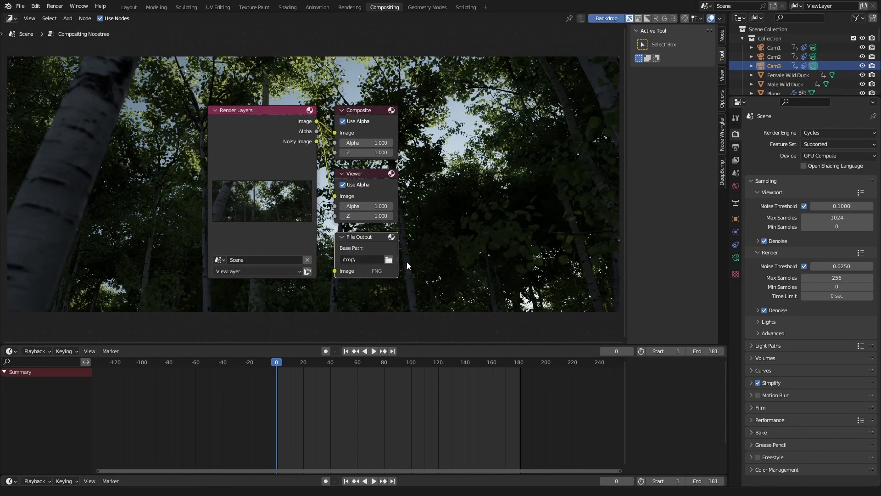
pyautogui.moveTo(406, 266); pyautogui.dragTo(338, 248, button='middle')
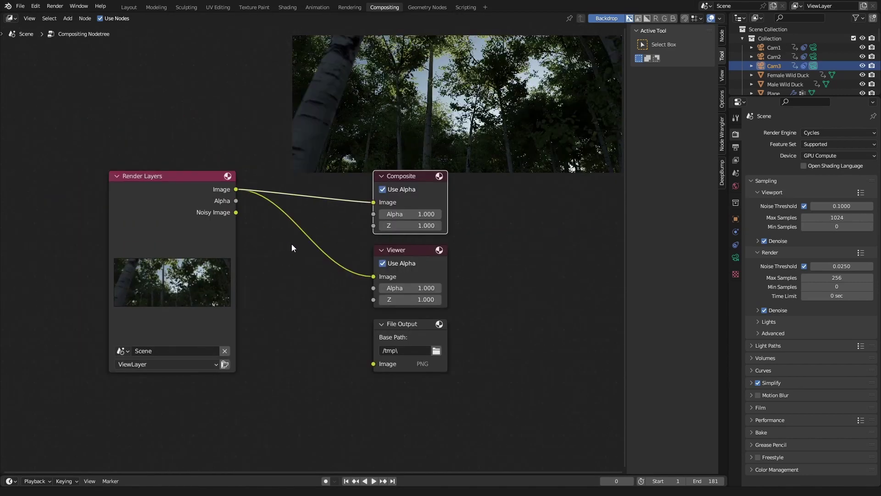
pyautogui.hotkey('shift', 'a')
pyautogui.write('color')
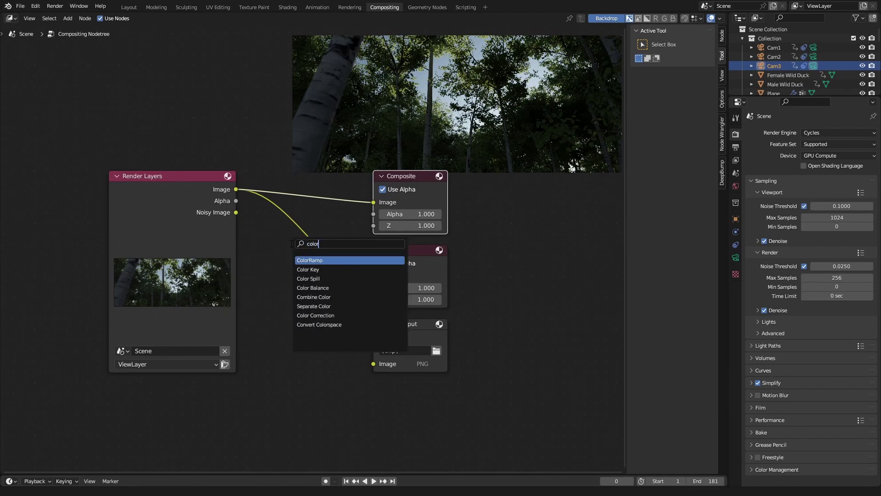
pyautogui.click(313, 288)
pyautogui.click(404, 284)
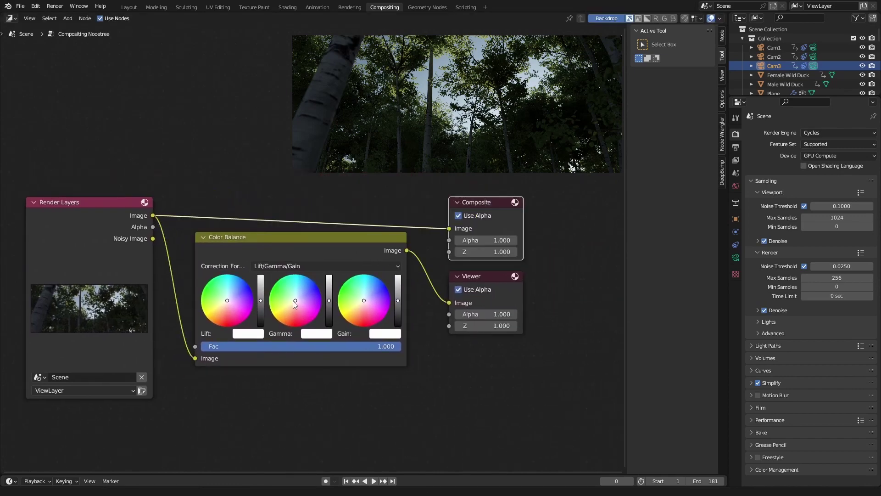
# Try a blue-violet Gamma tint in the Color Balance node and reset Gamma to its default value
pyautogui.moveTo(295, 300); pyautogui.dragTo(313, 296)
pyautogui.hotkey('ctrl', 'z')
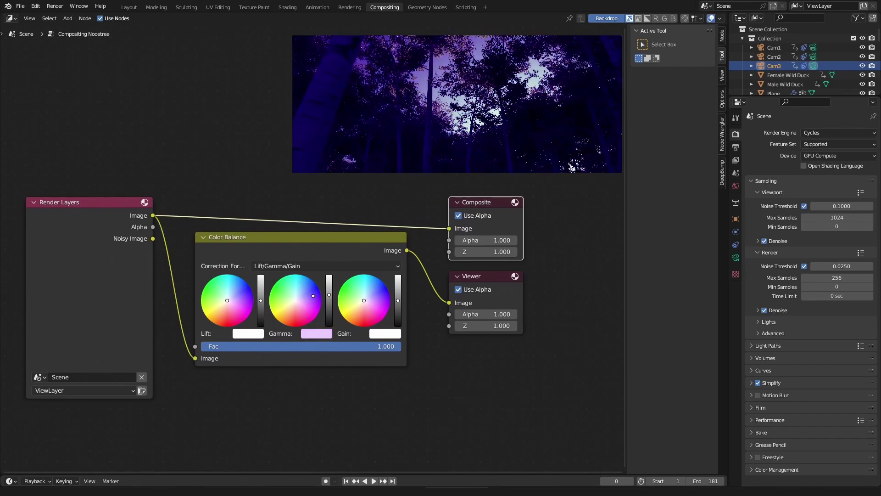
pyautogui.hotkey('ctrl', 'z')
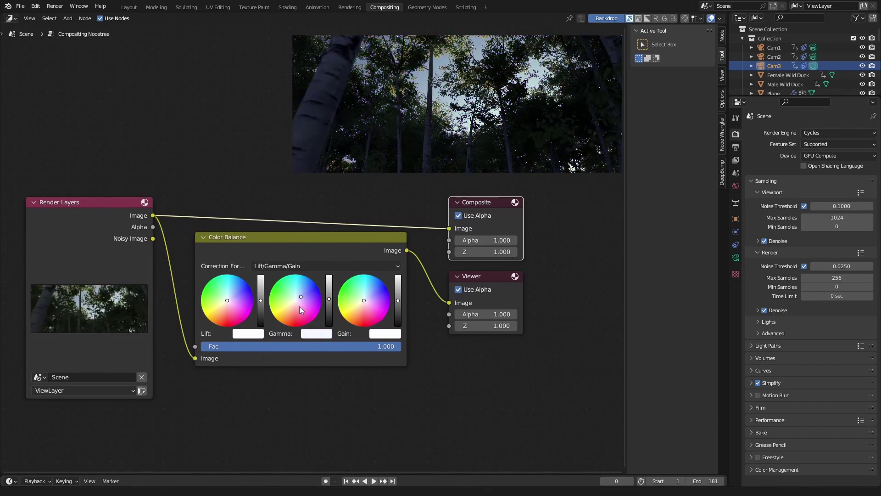
pyautogui.click(298, 305)
pyautogui.rightClick(309, 302)
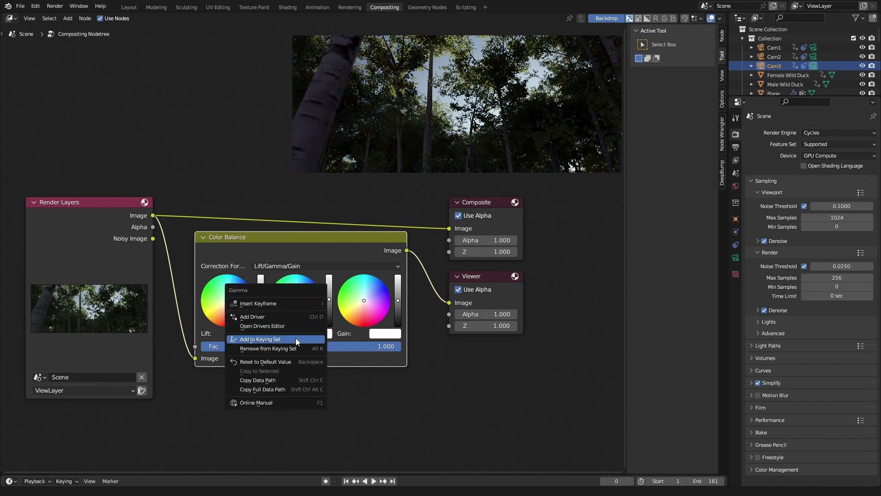
pyautogui.click(285, 363)
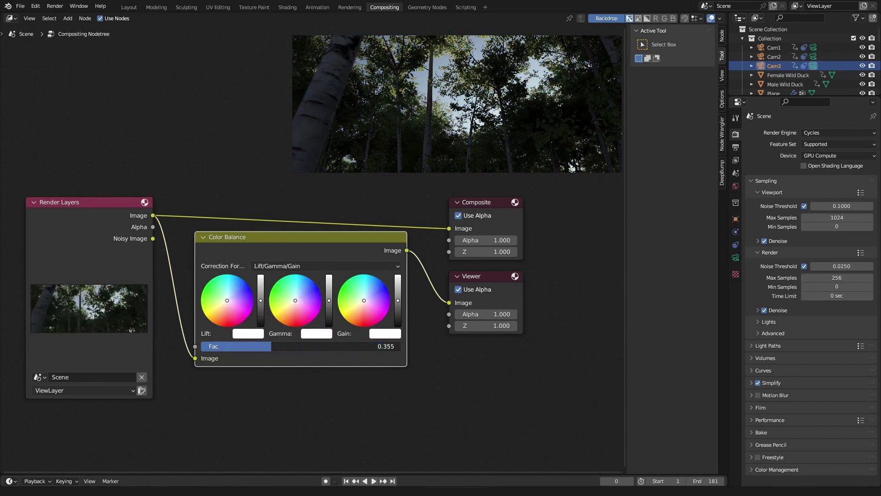
# Replace the Color Balance node with a Hue Saturation Value node between Render Layers and Viewer
pyautogui.click(257, 265)
pyautogui.press('x')
pyautogui.hotkey('shift', 'a')
pyautogui.click(260, 245)
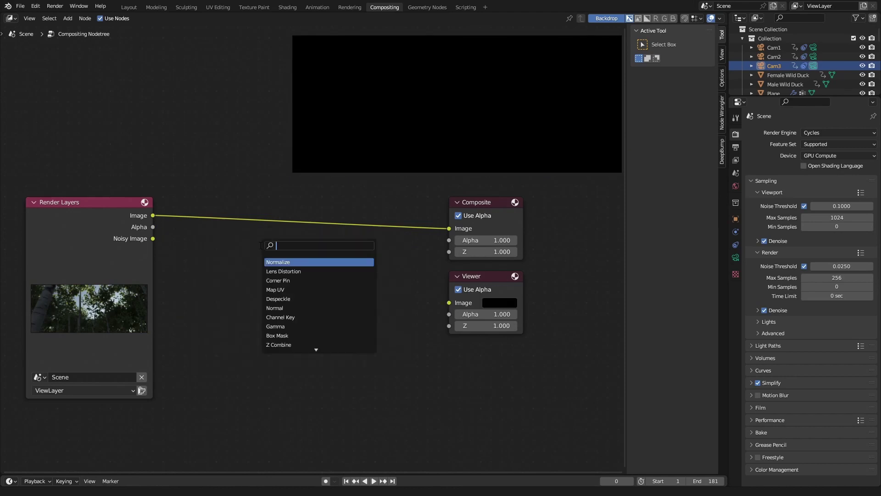
pyautogui.write('hue')
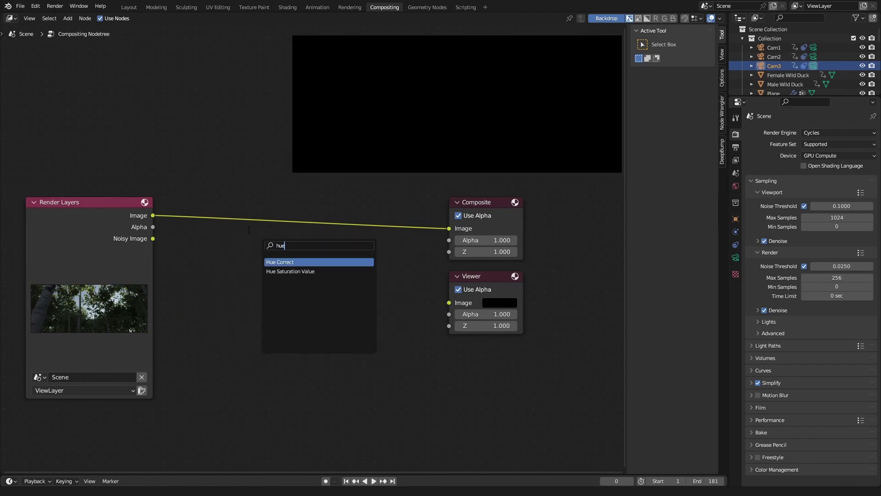
pyautogui.press('Down')
pyautogui.press('Return')
pyautogui.click(296, 282)
# Set both Saturation and Value to 1.5 in the Hue Saturation Value node
pyautogui.moveTo(299, 283); pyautogui.dragTo(307, 283)
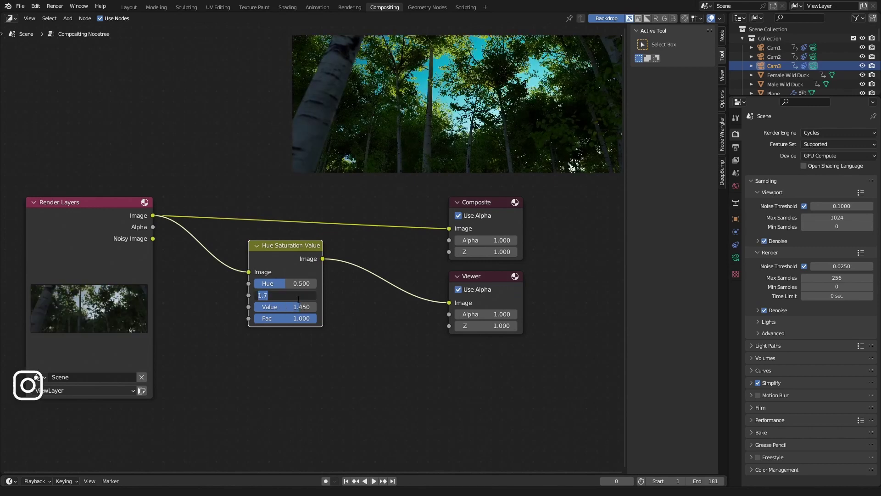
pyautogui.write('1.25')
pyautogui.press('Return')
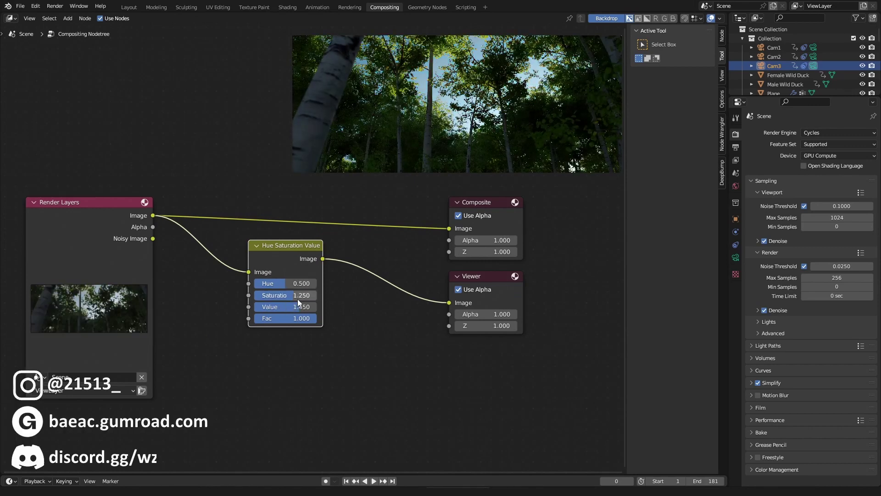
pyautogui.click(297, 298)
pyautogui.write('1.5')
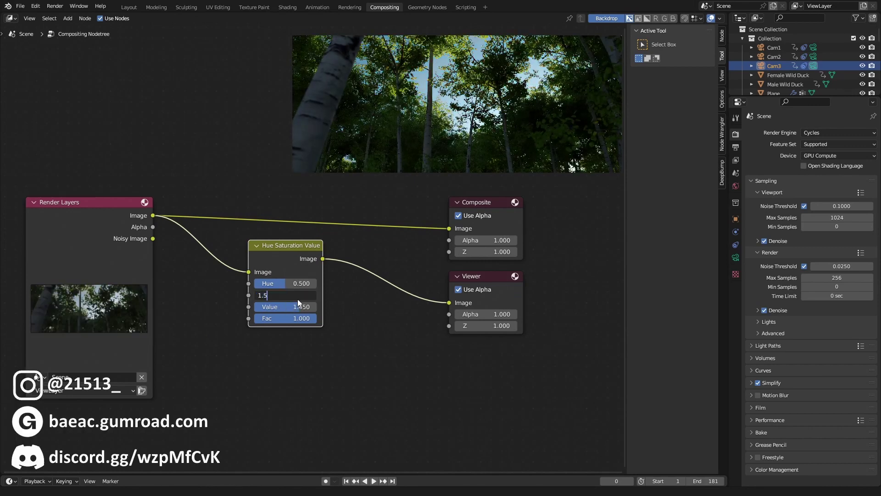
pyautogui.press('Return')
pyautogui.click(297, 305)
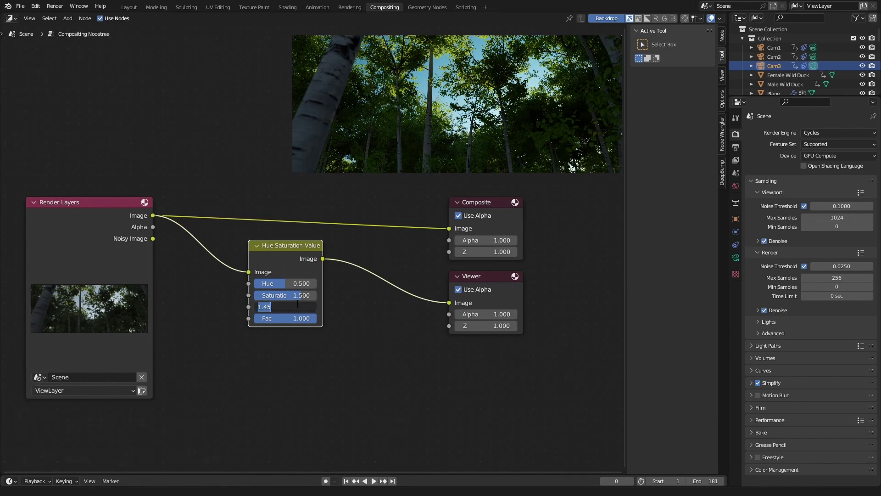
pyautogui.write('1.5')
pyautogui.press('Return')
# Move the Hue Saturation Value node closer to Render Layers and insert a Bright/Contrast node between it and the Viewer
pyautogui.moveTo(373, 263); pyautogui.dragTo(372, 262, button='middle')
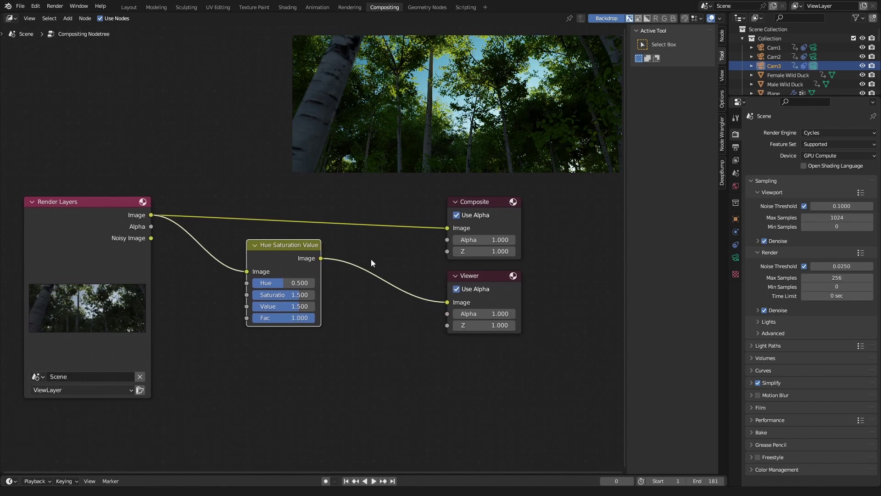
pyautogui.press('g')
pyautogui.click(305, 258)
pyautogui.hotkey('shift', 'a')
pyautogui.write('bi')
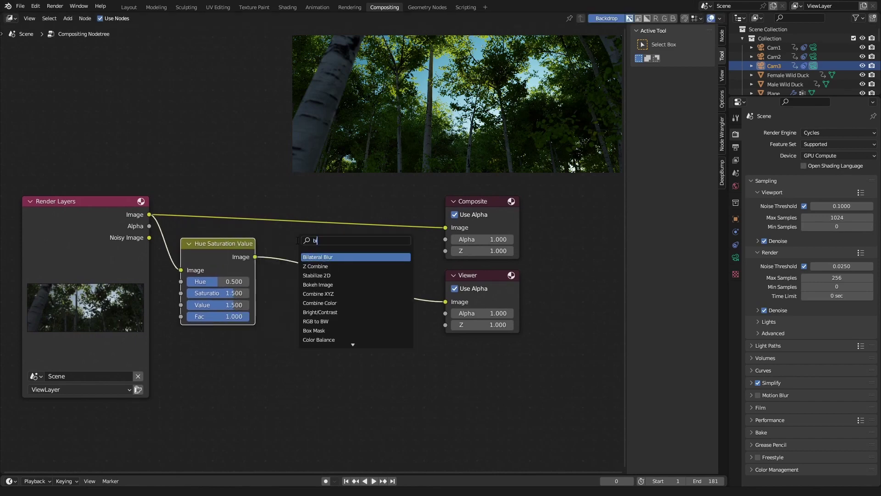
pyautogui.press('BackSpace')
pyautogui.write('ri')
pyautogui.press('Return')
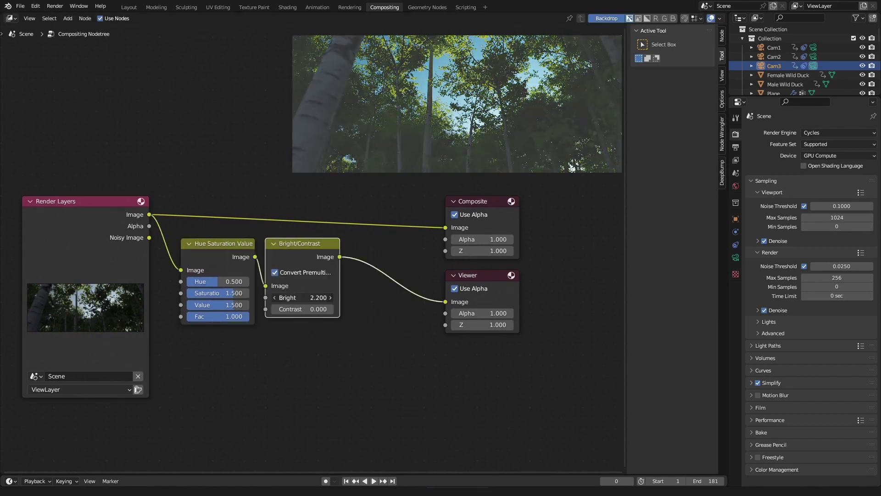
# Set Bright to 1 and Contrast to 2 in the Bright/Contrast node
pyautogui.moveTo(316, 298)
pyautogui.mouseDown()
pyautogui.moveTo(292, 297)
pyautogui.moveTo(317, 309)
pyautogui.moveTo(285, 309)
pyautogui.moveTo(330, 298)
pyautogui.moveTo(312, 298)
pyautogui.mouseUp()
pyautogui.moveTo(303, 309); pyautogui.dragTo(321, 309)
pyautogui.moveTo(336, 294); pyautogui.dragTo(311, 295, button='middle')
# Insert a Glare node between the Bright/Contrast and Viewer nodes
pyautogui.moveTo(315, 257); pyautogui.dragTo(372, 253)
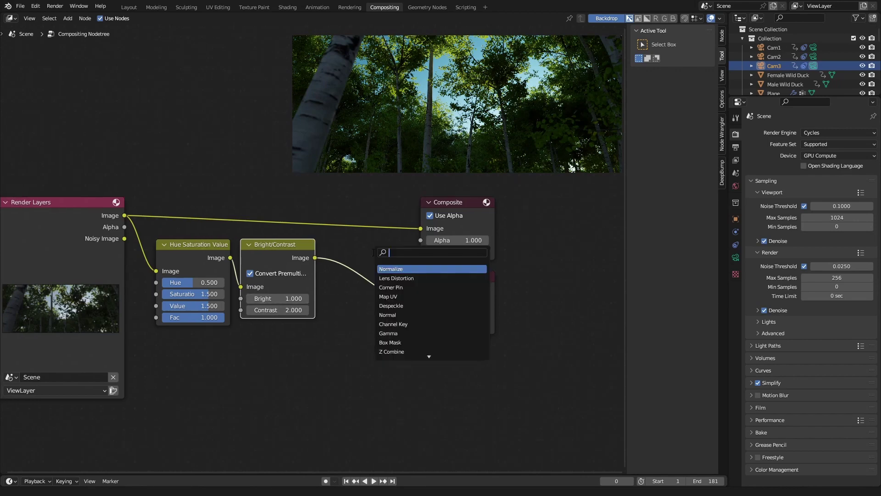
pyautogui.write('glarer')
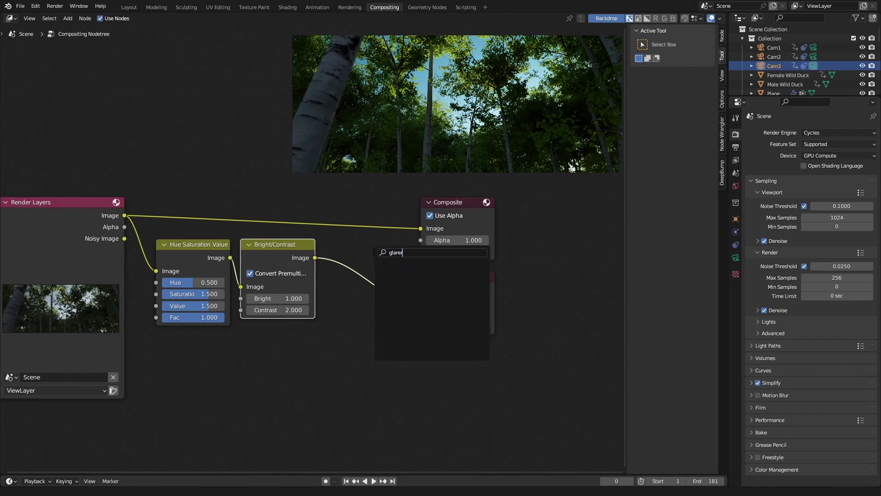
pyautogui.press('BackSpace')
pyautogui.press('Return')
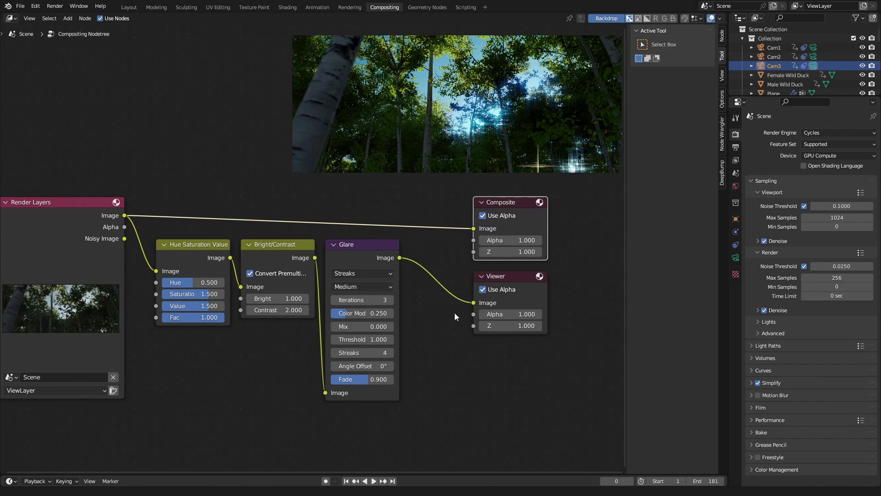
# Change the Glare node's glare type to Fog Glow
pyautogui.scroll(1, 454, 317)
pyautogui.click(319, 283)
pyautogui.click(318, 317)
pyautogui.scroll(-2, 318, 317)
pyautogui.moveTo(312, 326); pyautogui.dragTo(361, 317, button='middle')
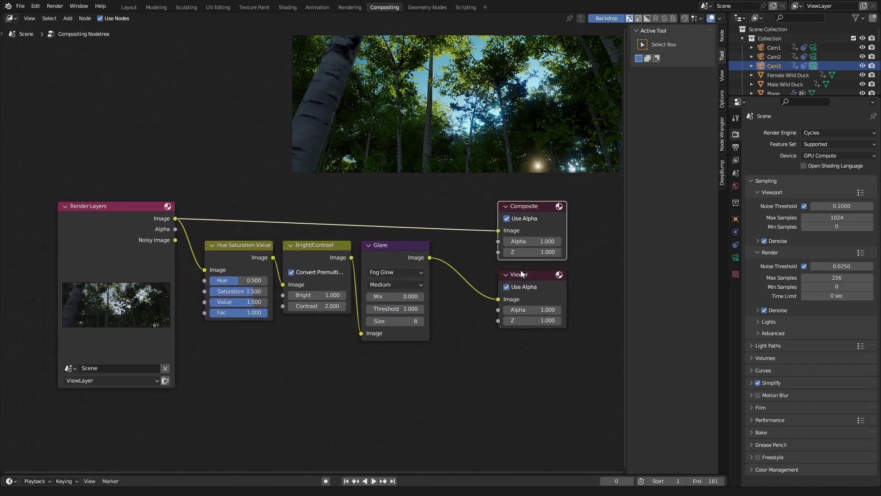
# Set the Glare node's Threshold to 0.2
pyautogui.moveTo(520, 273); pyautogui.dragTo(474, 287, button='middle')
pyautogui.scroll(2, 403, 338)
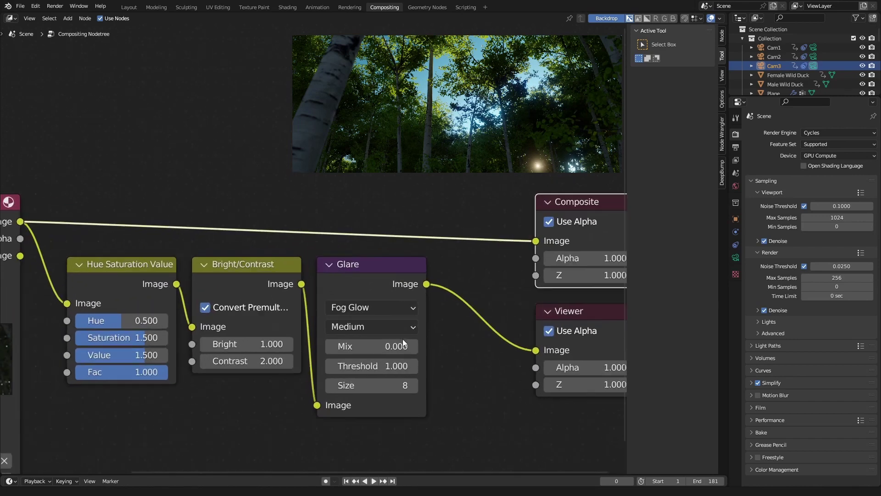
pyautogui.moveTo(402, 339); pyautogui.dragTo(385, 318, button='middle')
pyautogui.scroll(-1, 439, 295)
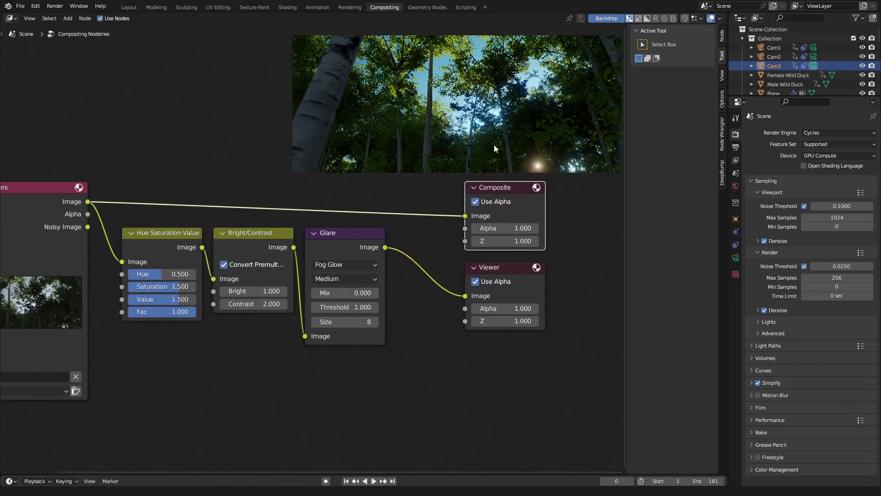
pyautogui.click(356, 307)
pyautogui.write('1.0')
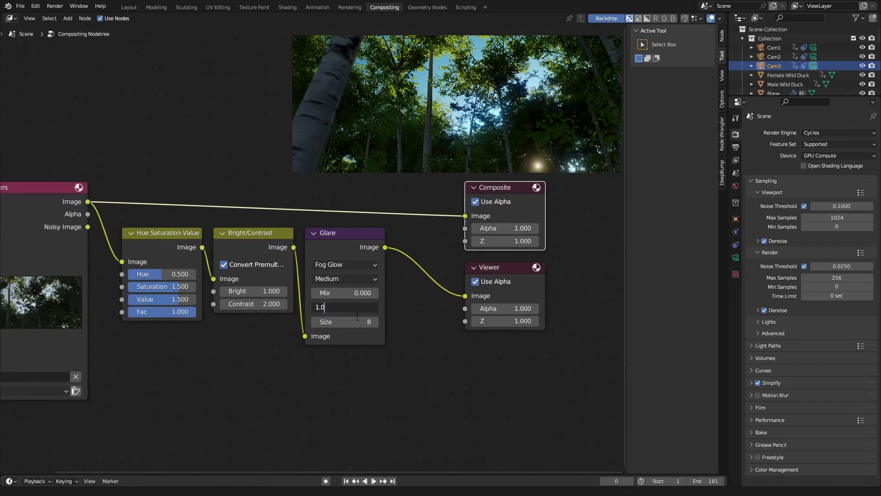
pyautogui.press('Return')
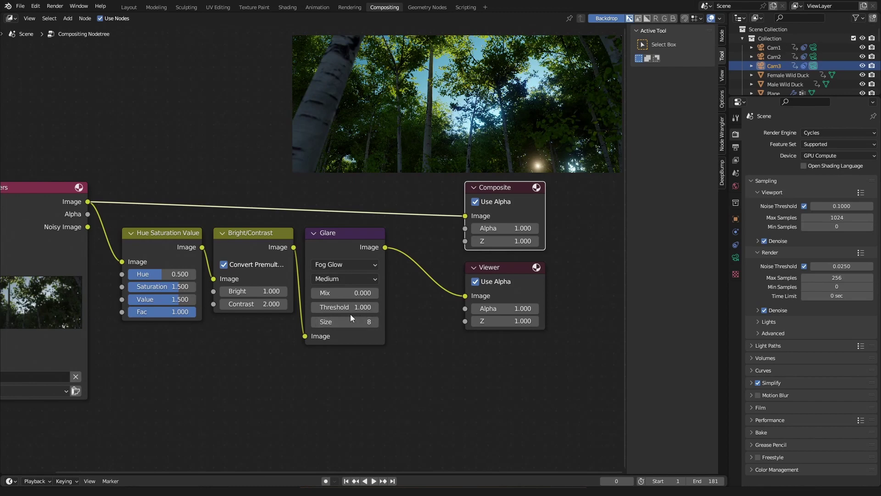
pyautogui.click(361, 307)
pyautogui.write('0.2')
pyautogui.press('Return')
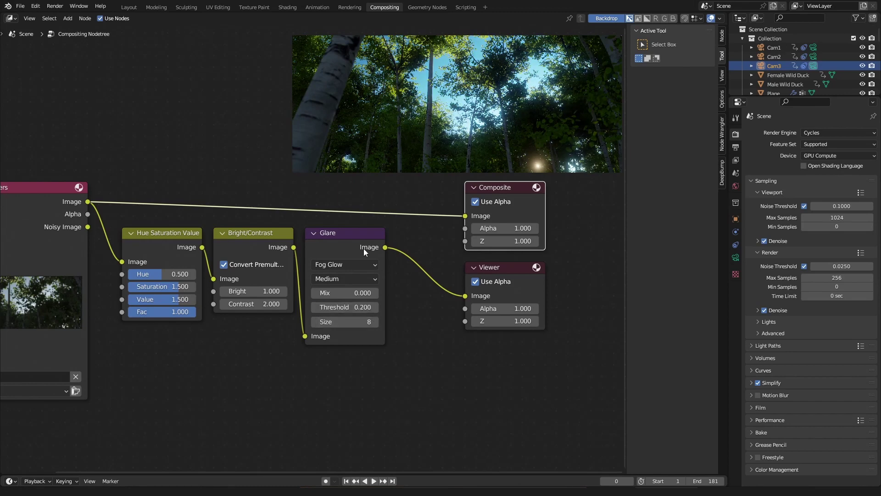
# Try the Ghosts and Streaks glare types on the Glare node, and return it to Fog Glow
pyautogui.click(339, 264)
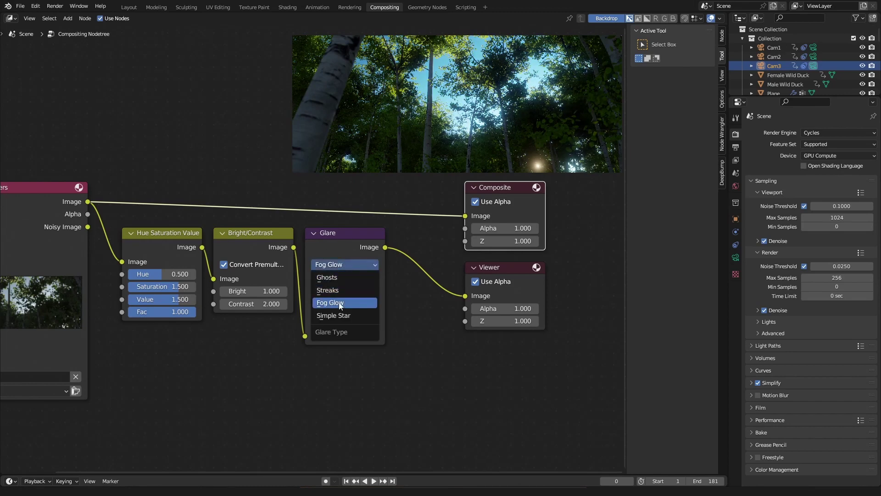
pyautogui.click(333, 278)
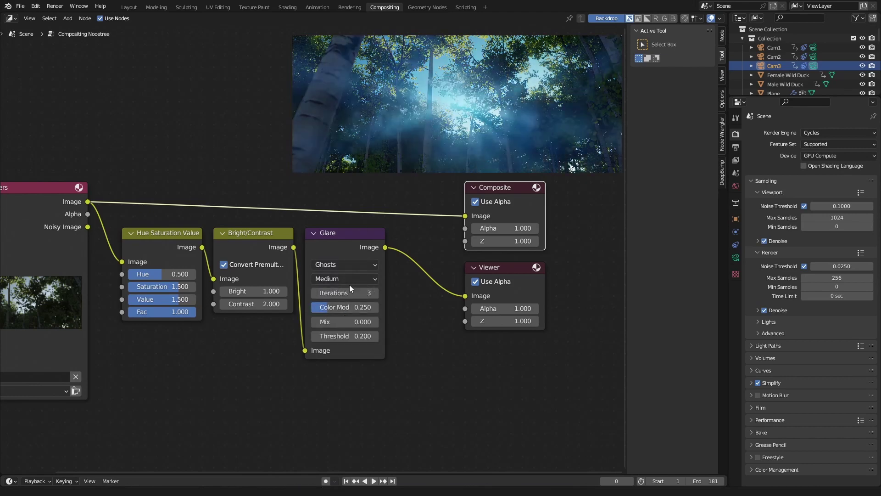
pyautogui.click(348, 266)
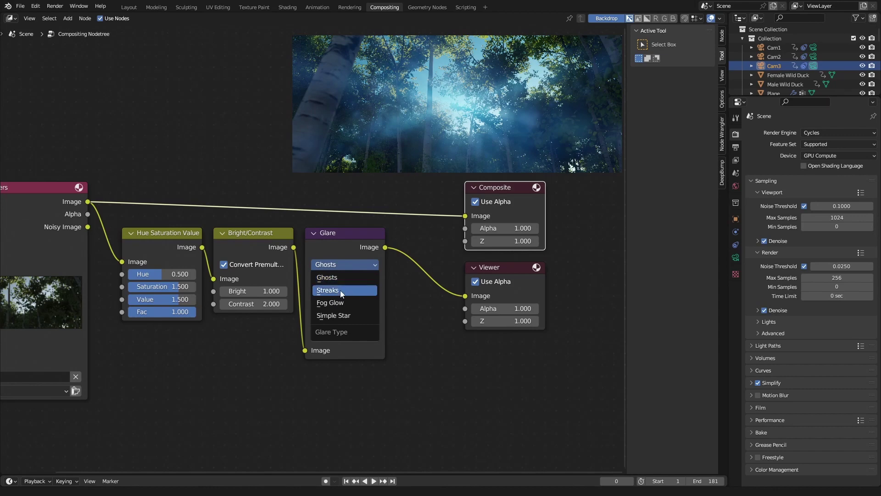
pyautogui.click(340, 290)
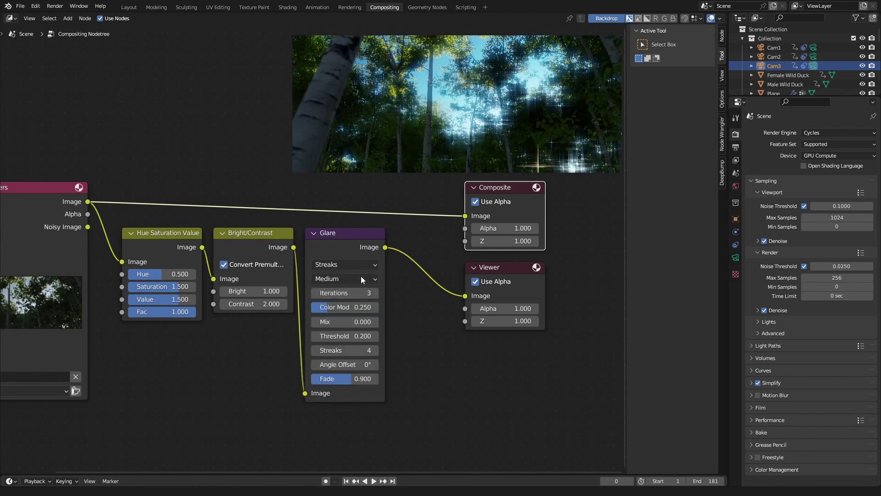
pyautogui.click(335, 265)
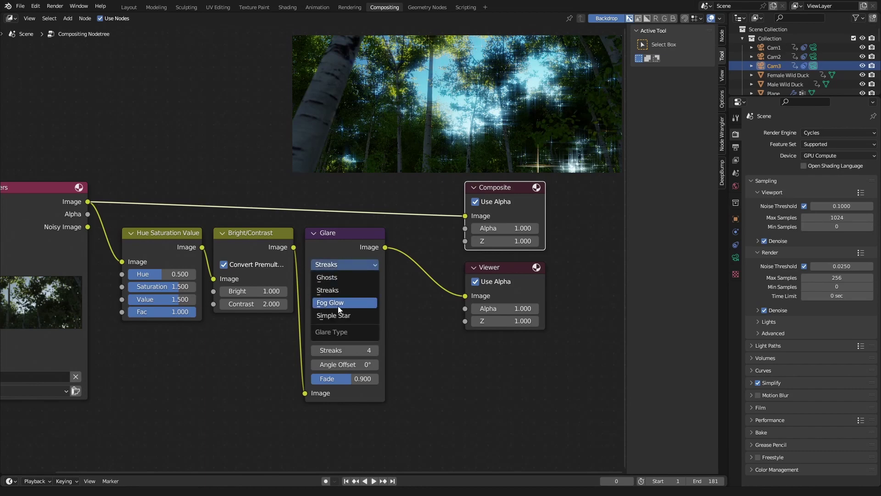
pyautogui.click(338, 304)
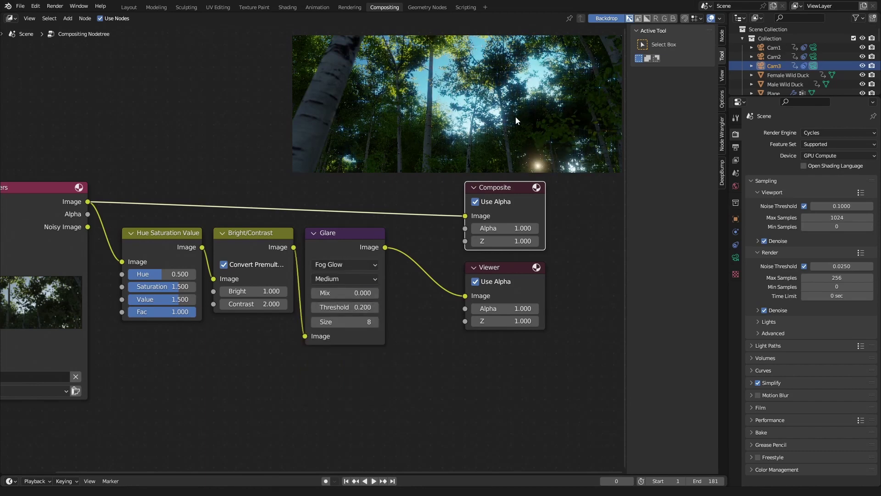
# Set the Fog Glow Threshold in the Glare node to 0.5
pyautogui.click(359, 306)
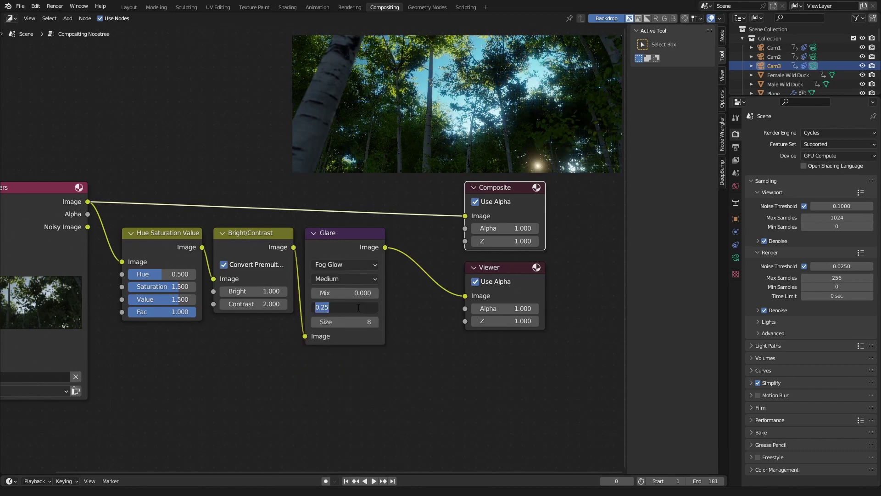
pyautogui.write('.5')
pyautogui.press('Return')
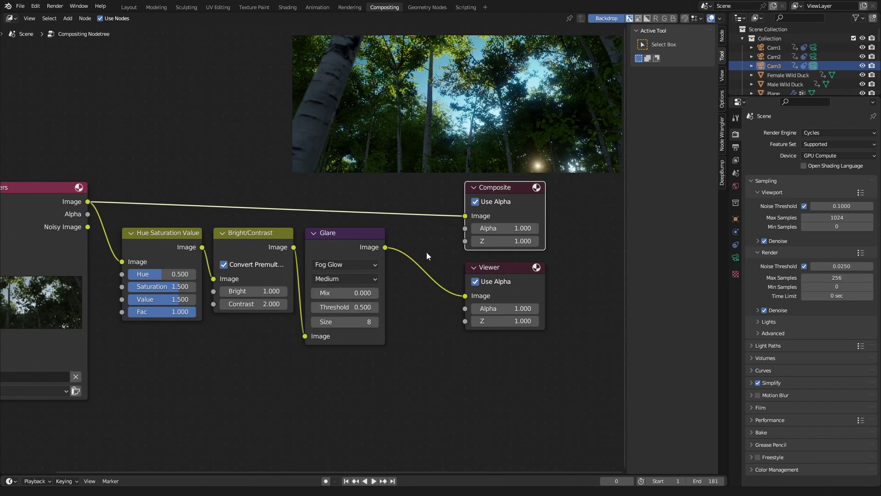
# Review the Hue Saturation Value, Bright/Contrast and Glare nodes in the chain one after another
pyautogui.moveTo(428, 253); pyautogui.dragTo(403, 241, button='middle')
pyautogui.click(187, 276)
pyautogui.click(158, 253)
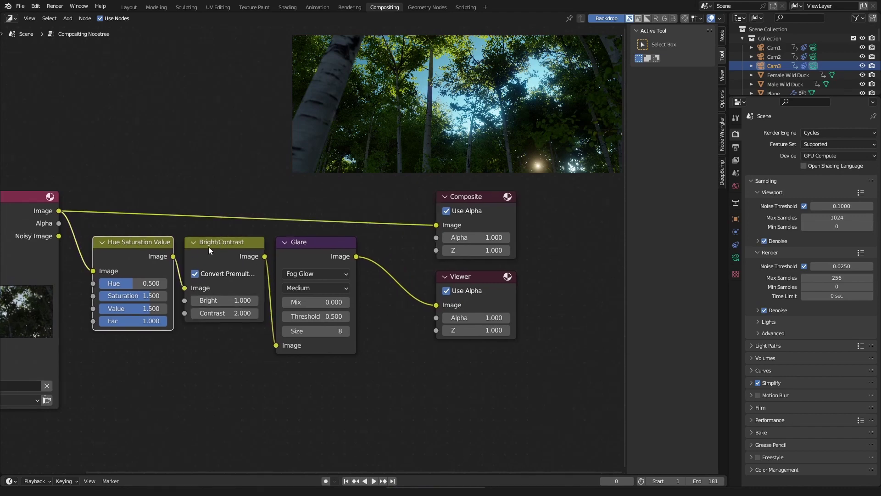
pyautogui.click(208, 247)
pyautogui.click(133, 241)
pyautogui.click(224, 246)
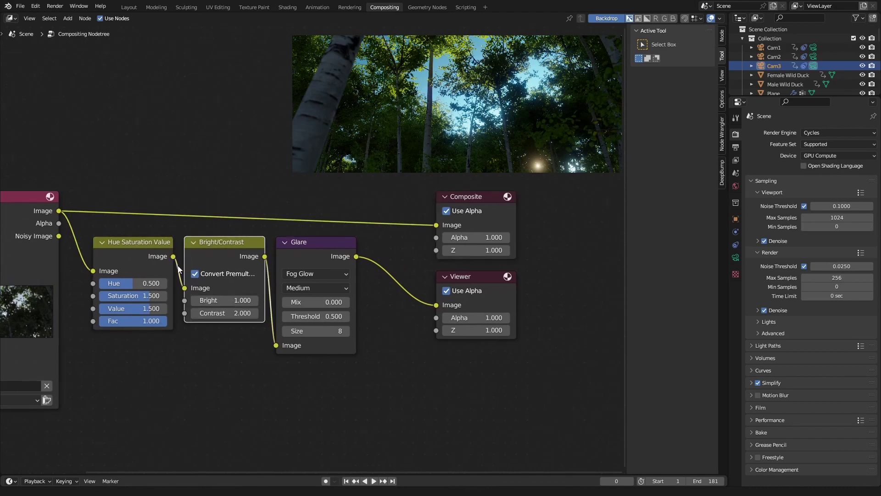
pyautogui.moveTo(294, 250); pyautogui.dragTo(297, 251, button='middle')
pyautogui.click(310, 252)
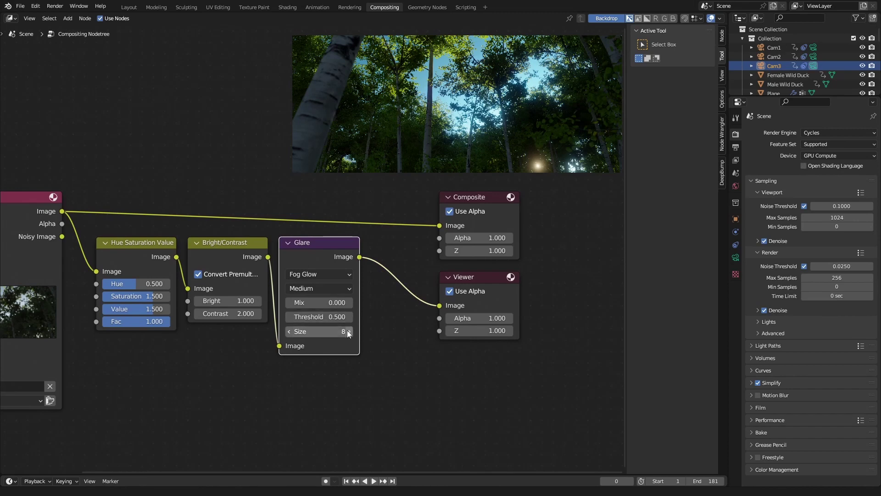
# Insert a Lens Distortion node between Glare and Viewer, and rearrange it and the Composite node so the nodes do not overlap
pyautogui.moveTo(457, 263); pyautogui.dragTo(442, 257, button='middle')
pyautogui.hotkey('shift', 'a')
pyautogui.write('lens')
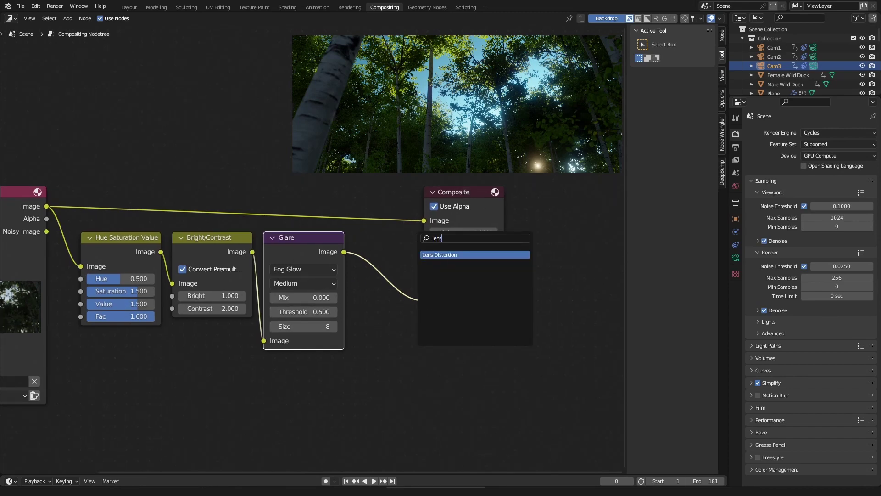
pyautogui.press('Return')
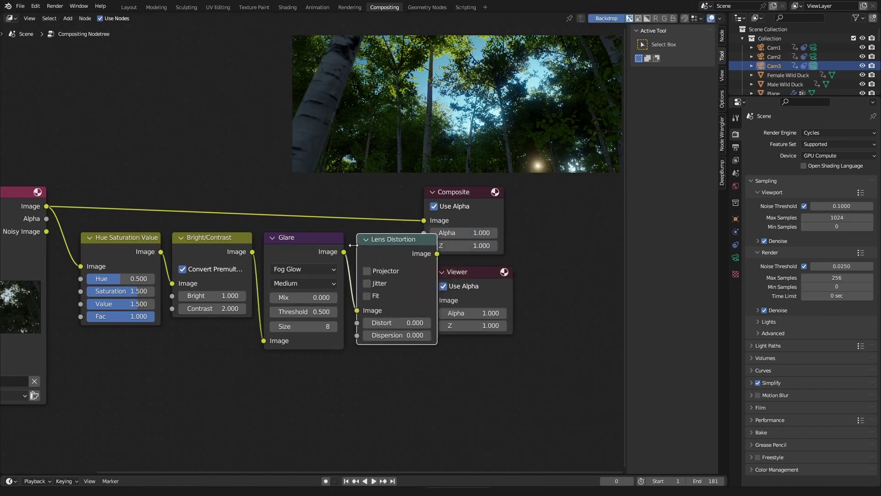
pyautogui.click(389, 245)
pyautogui.moveTo(466, 192); pyautogui.dragTo(557, 192)
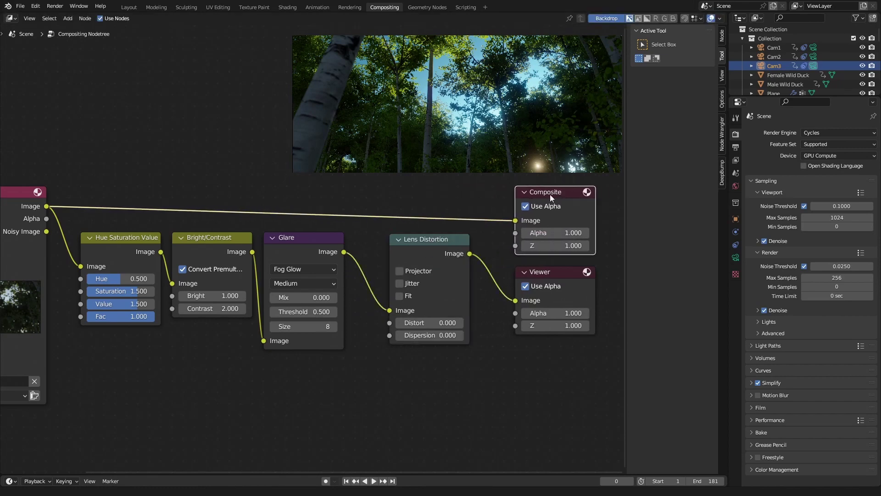
pyautogui.moveTo(435, 246); pyautogui.dragTo(401, 245)
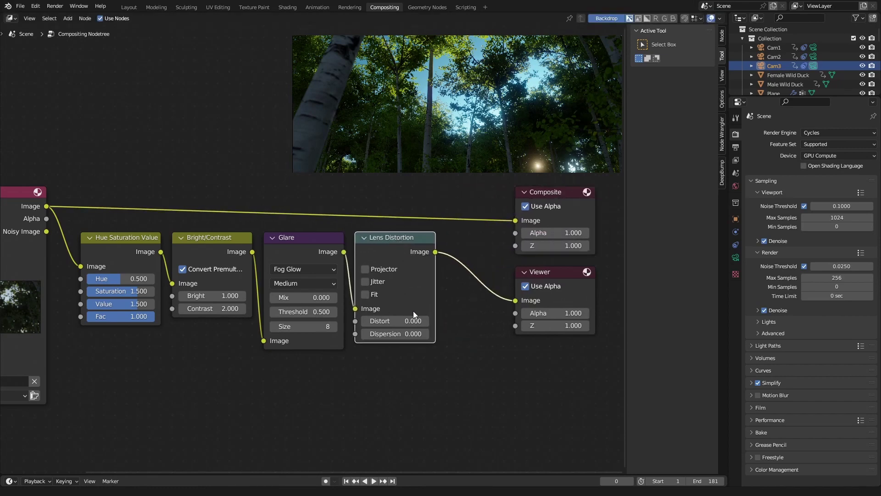
# Set Distort to 0.02 in the Lens Distortion node and enable Fit
pyautogui.scroll(1, 412, 310)
pyautogui.click(421, 334)
pyautogui.write('0.02')
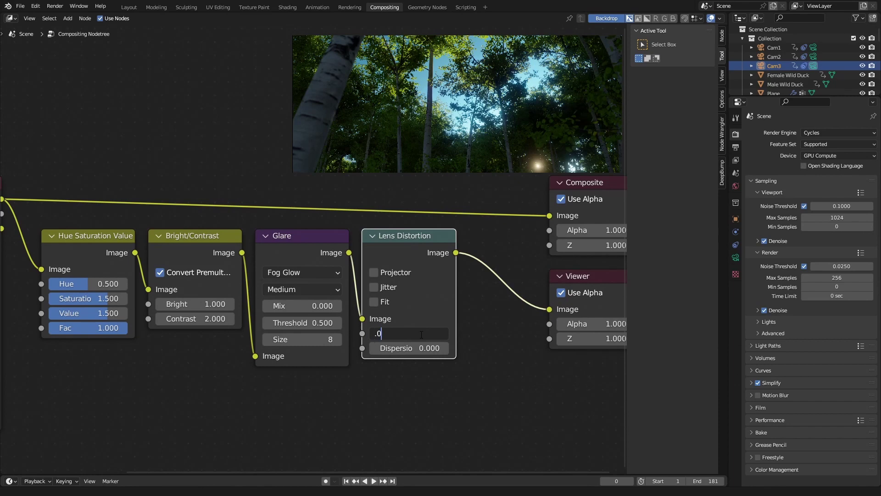
pyautogui.press('Return')
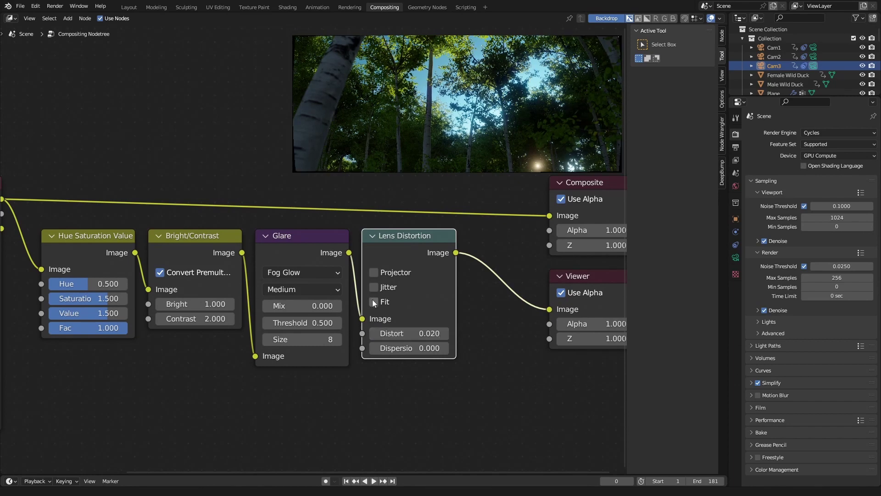
pyautogui.click(374, 302)
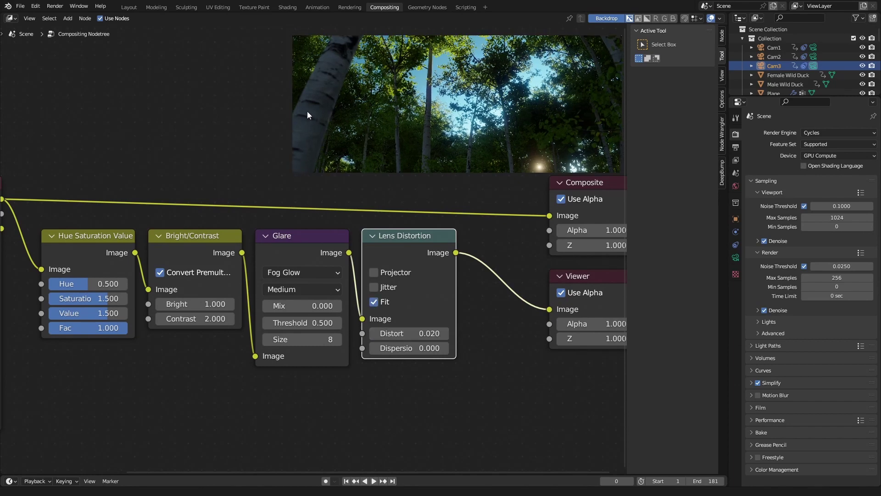
# Set both Distort and Dispersion to 0.01 in the Lens Distortion node
pyautogui.keyDown('ctrl'); pyautogui.scroll(-4, 408, 133); pyautogui.keyUp('ctrl')
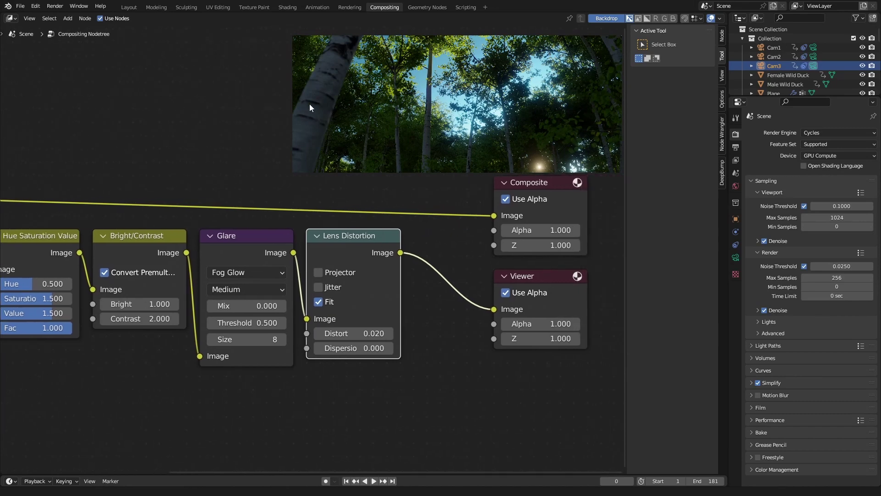
pyautogui.click(355, 334)
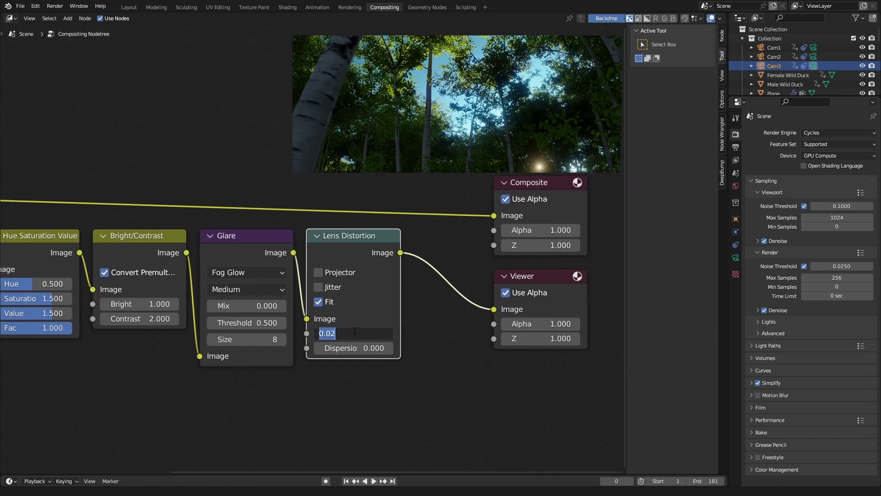
pyautogui.write('.01')
pyautogui.press('Tab')
pyautogui.write('.01')
pyautogui.press('Return')
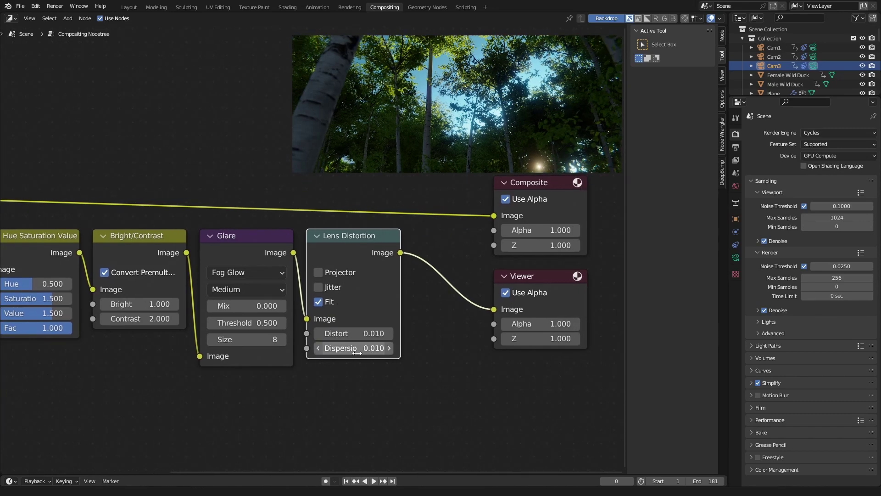
# Try a Dispersion of 0.5 in the Lens Distortion node, and lower it to 0.01
pyautogui.click(357, 351)
pyautogui.write('.5')
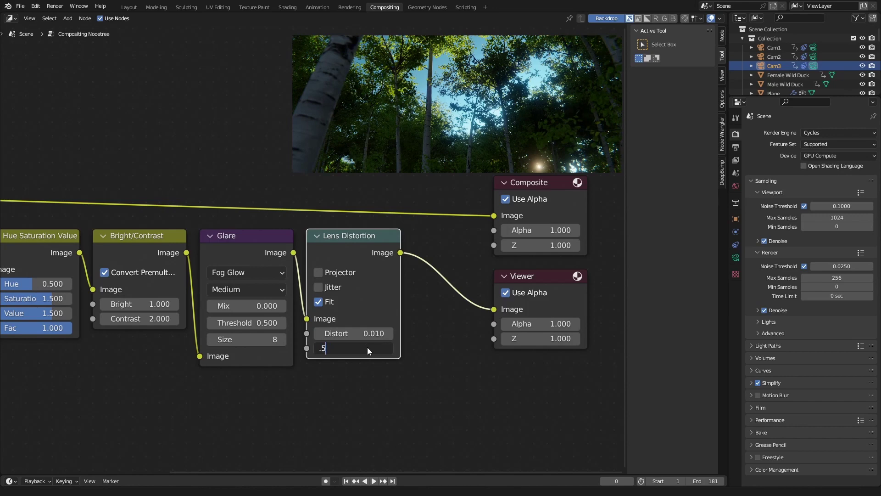
pyautogui.press('Return')
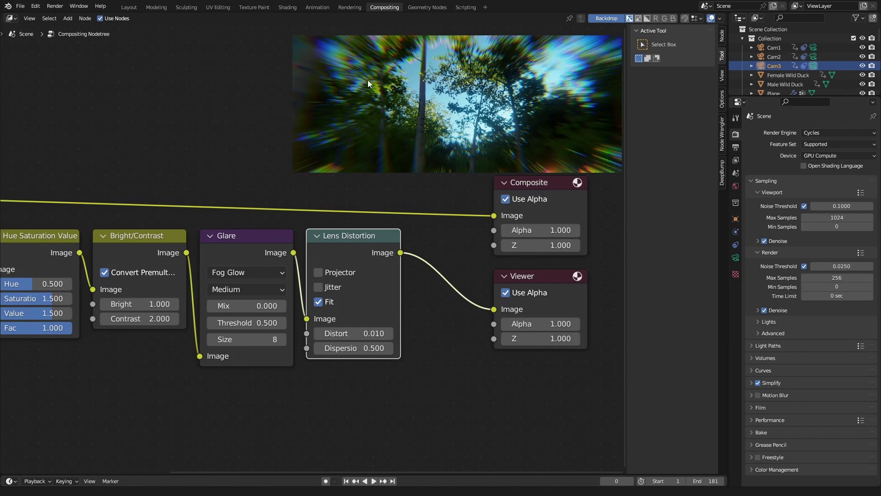
pyautogui.click(357, 349)
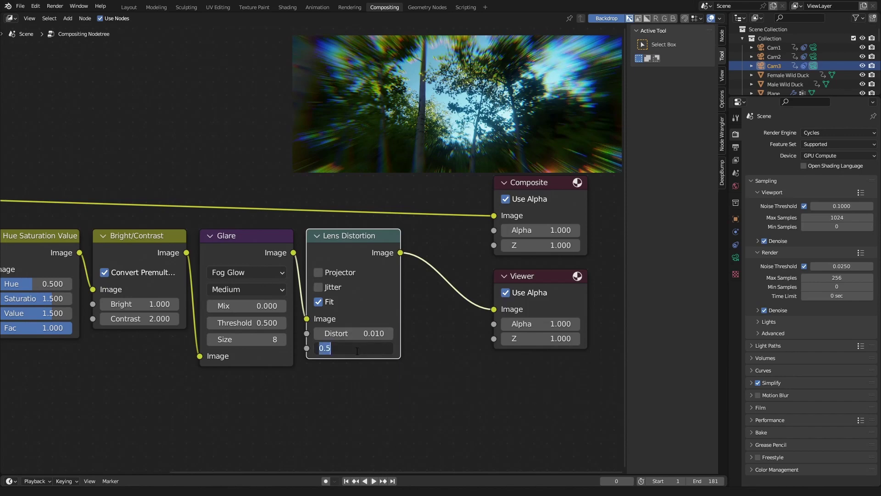
pyautogui.write('.02')
pyautogui.press('Return')
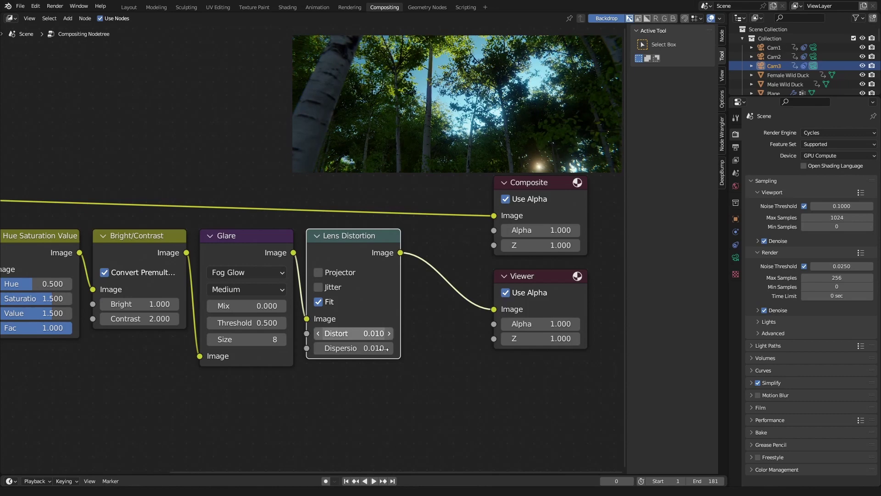
# Try a Dispersion of 0.02 in the Lens Distortion node, and reduce it to 0.015
pyautogui.click(369, 350)
pyautogui.write('.')
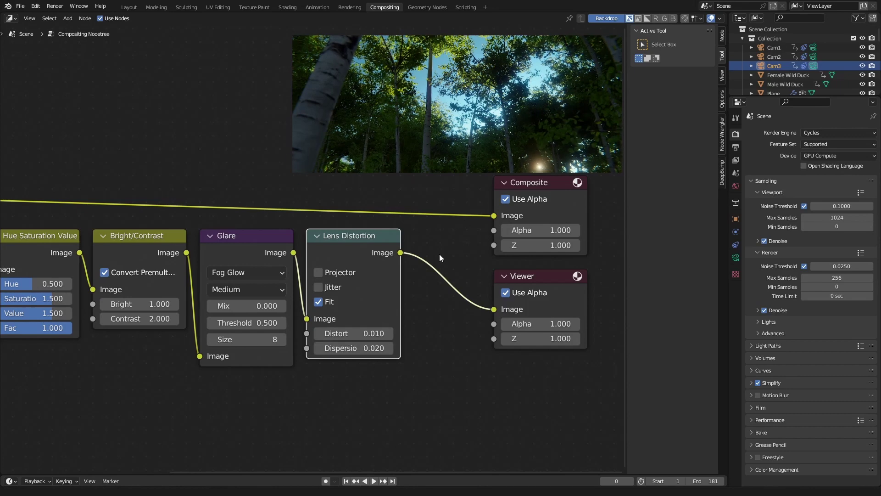
pyautogui.moveTo(371, 348); pyautogui.dragTo(363, 348)
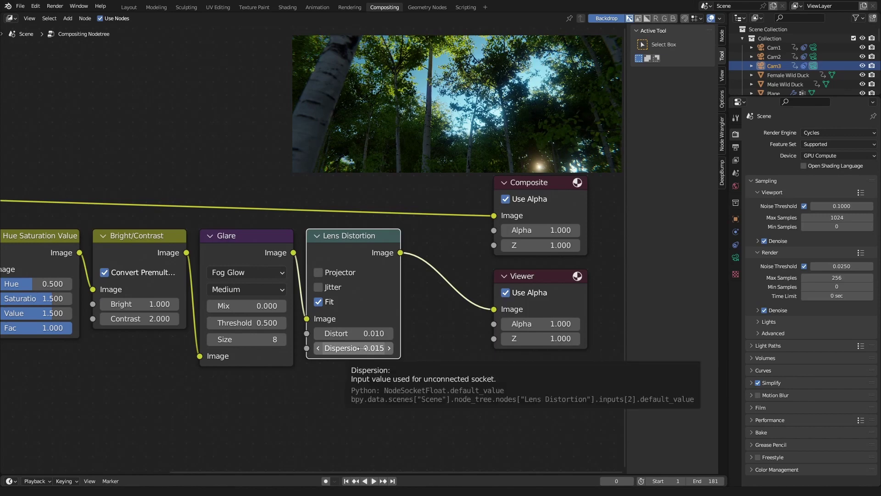
# Switch to the Layout workspace
pyautogui.press('Home')
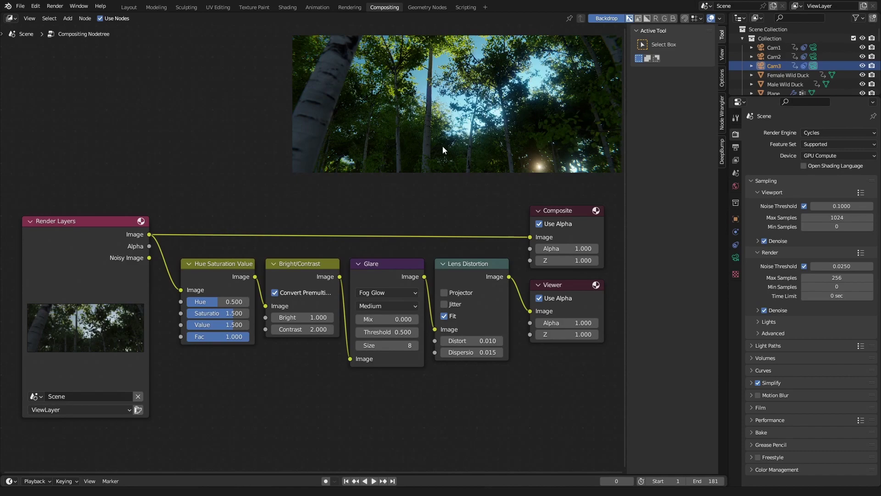
pyautogui.click(129, 7)
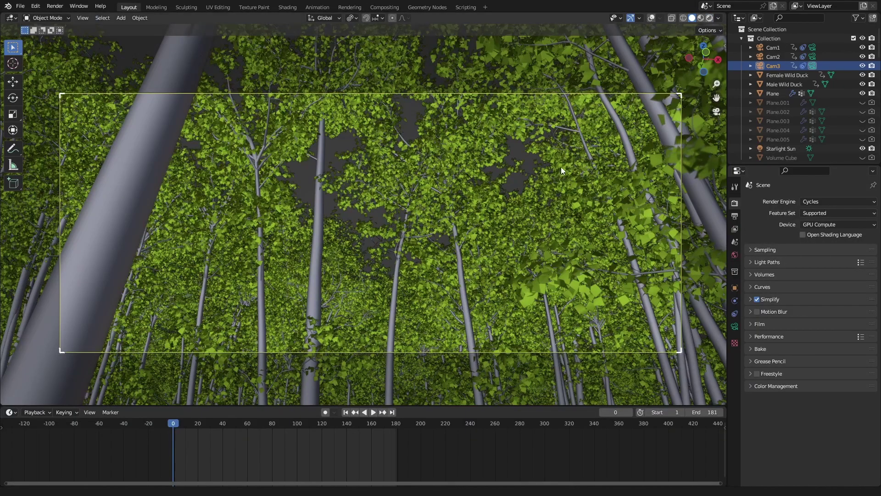
# Show the forest scene in rendered shading and enable a transparent film background
pyautogui.press('z')
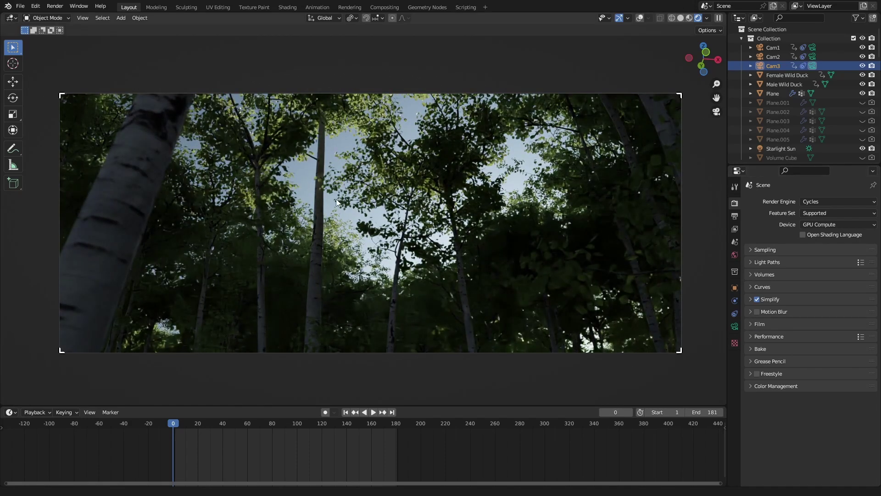
pyautogui.click(758, 324)
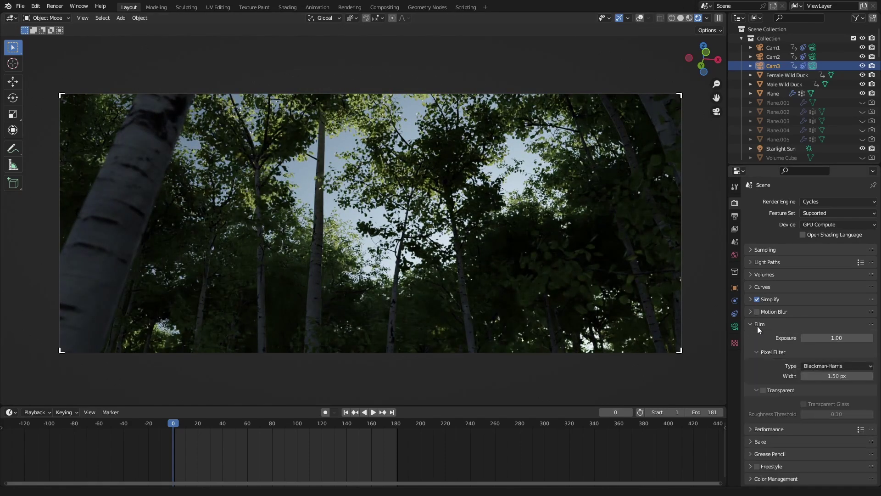
pyautogui.click(764, 390)
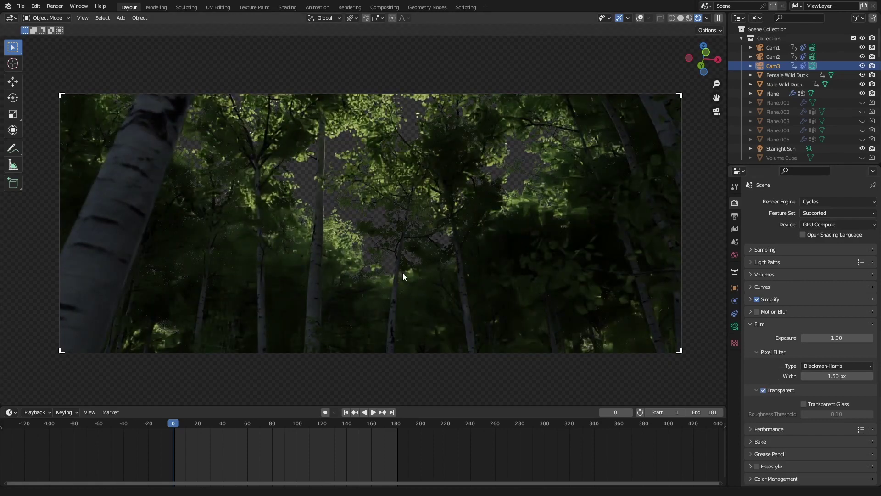
# Render frame 0 with the transparent background and return to the Compositing workspace
pyautogui.press('F12')
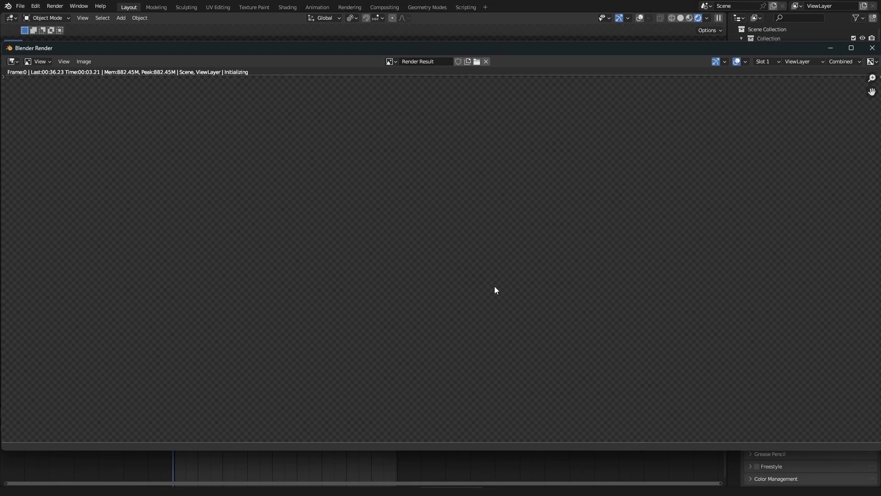
pyautogui.press('Escape')
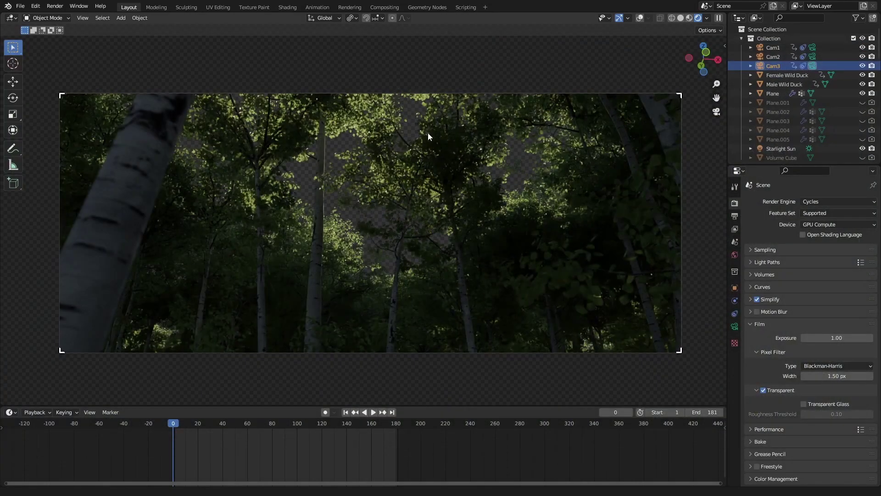
pyautogui.click(386, 7)
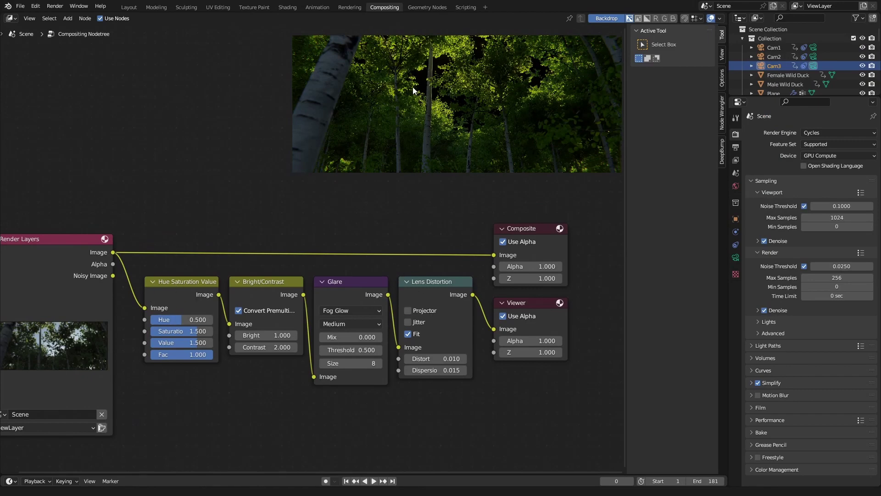
# Insert an Alpha Over node before the Hue Saturation Value node, with the rendered image feeding its second Image input
pyautogui.moveTo(433, 205); pyautogui.dragTo(418, 186, button='middle')
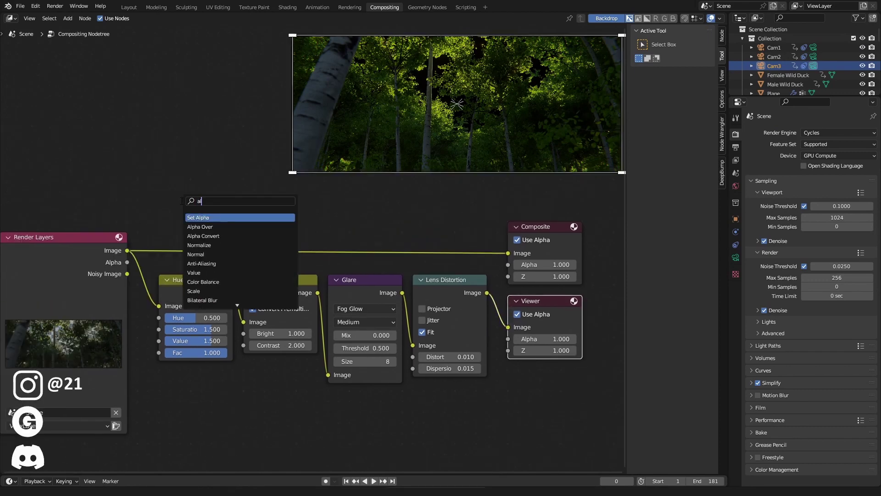
pyautogui.write('alpha')
pyautogui.press('Down')
pyautogui.press('Return')
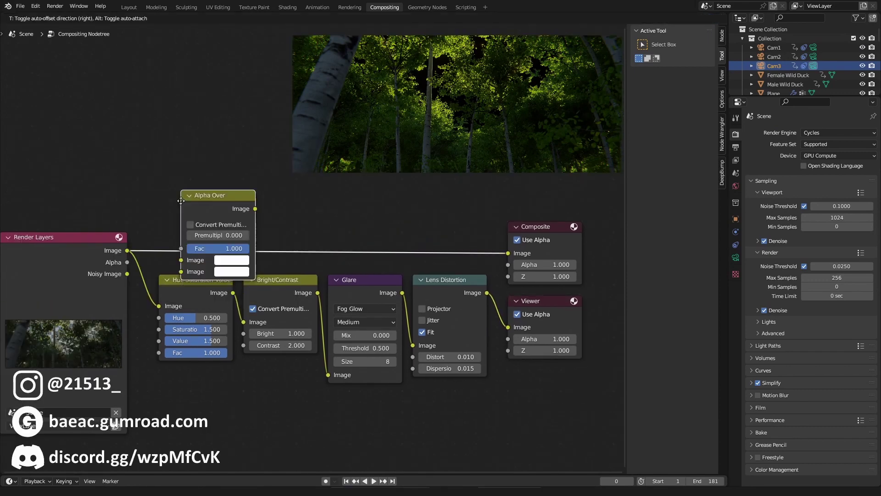
pyautogui.click(164, 278)
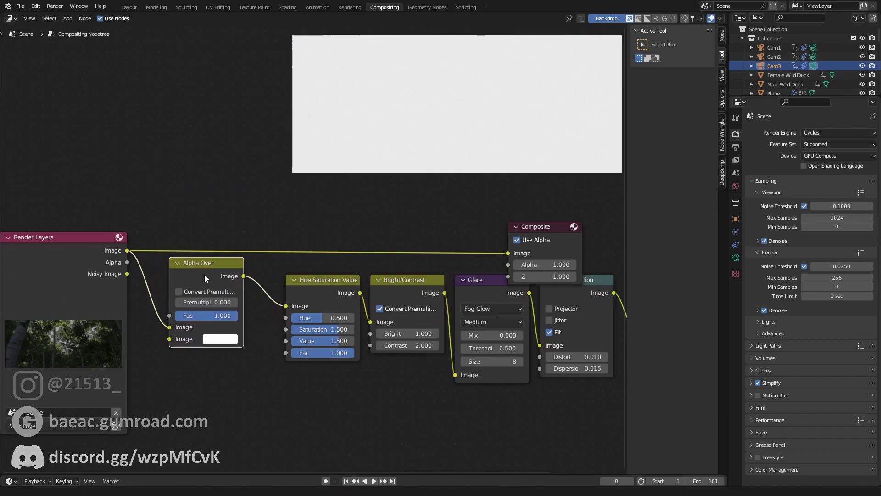
pyautogui.moveTo(170, 328); pyautogui.dragTo(191, 356)
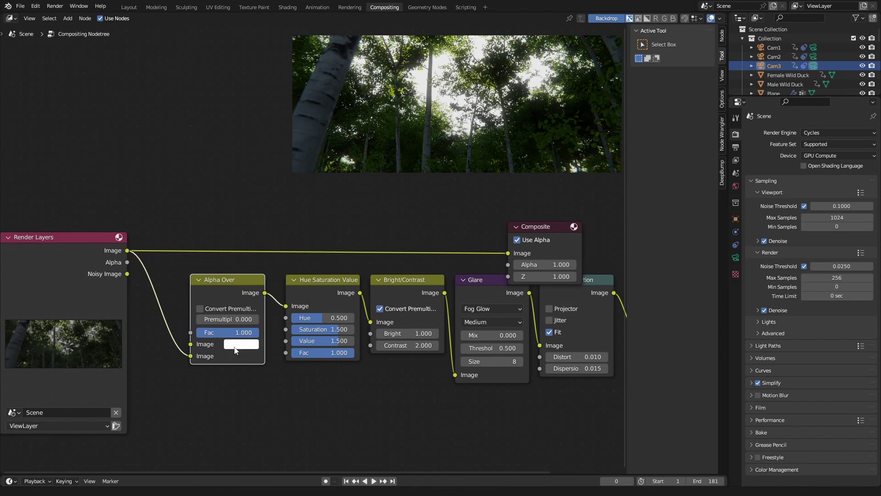
# Set the Alpha Over node's first Image colour to a pale pink, and place the Composite node above the Viewer node
pyautogui.click(241, 344)
pyautogui.moveTo(262, 218)
pyautogui.mouseDown()
pyautogui.moveTo(265, 210)
pyautogui.moveTo(269, 225)
pyautogui.mouseUp()
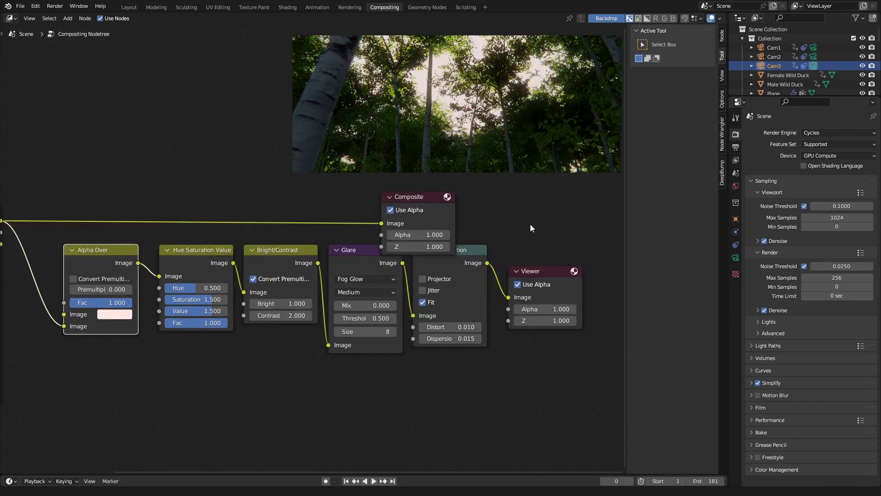
pyautogui.moveTo(361, 240); pyautogui.dragTo(489, 229)
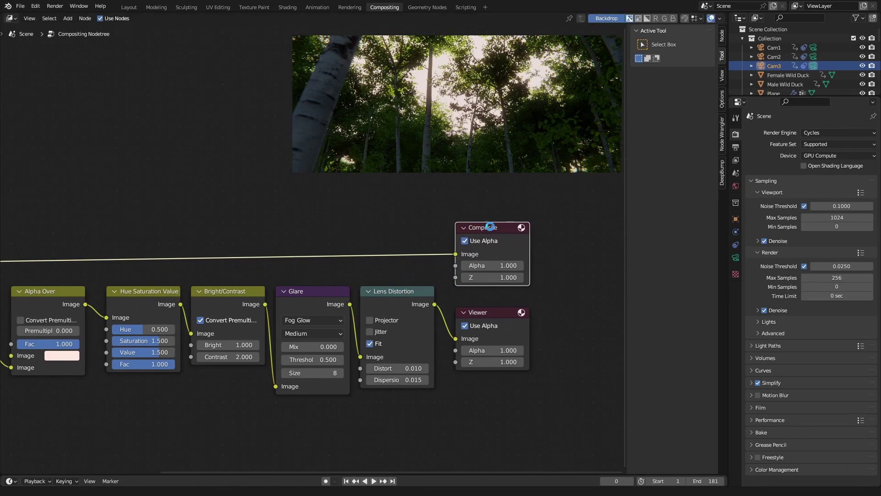
pyautogui.moveTo(379, 216); pyautogui.dragTo(449, 207, button='middle')
pyautogui.moveTo(90, 297); pyautogui.dragTo(246, 206, button='middle')
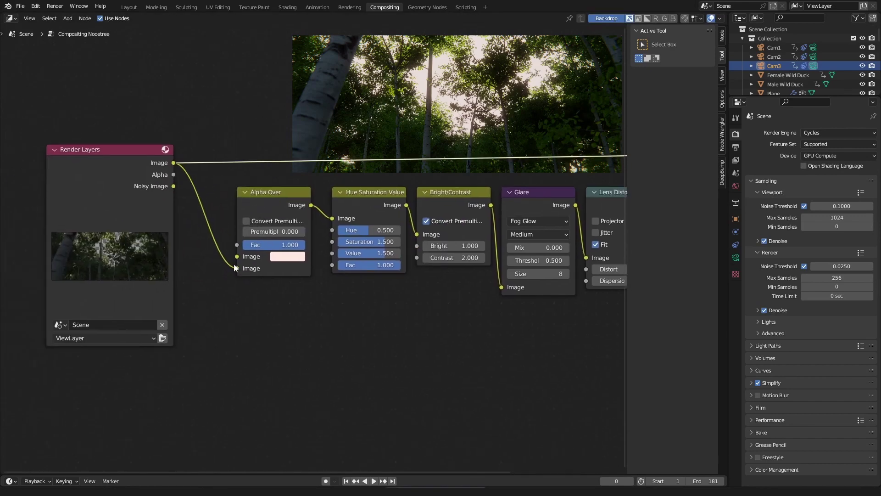
# Add an Image node below Render Layers and connect its Image output to the Alpha Over node's first Image input
pyautogui.moveTo(237, 268); pyautogui.dragTo(181, 393)
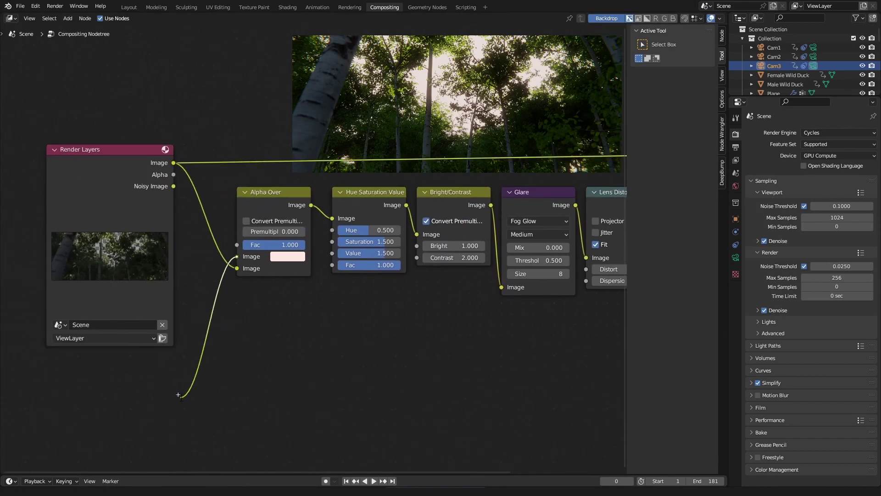
pyautogui.write('image')
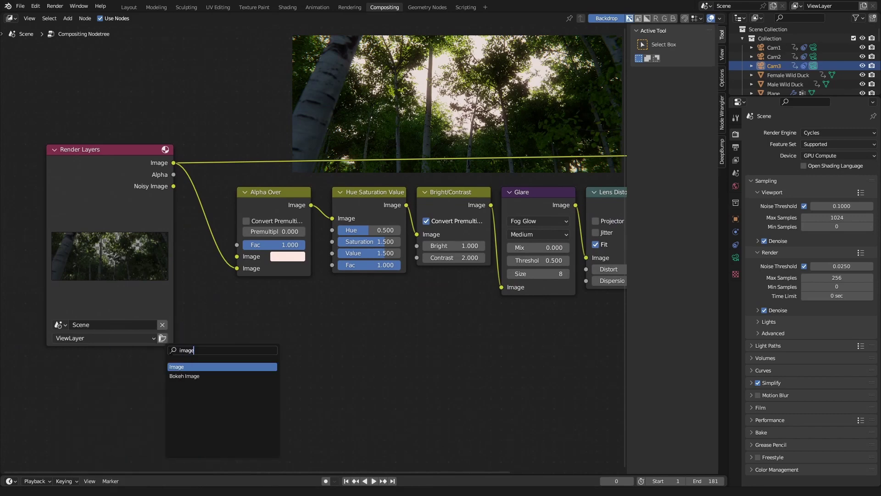
pyautogui.press('Return')
pyautogui.click(101, 369)
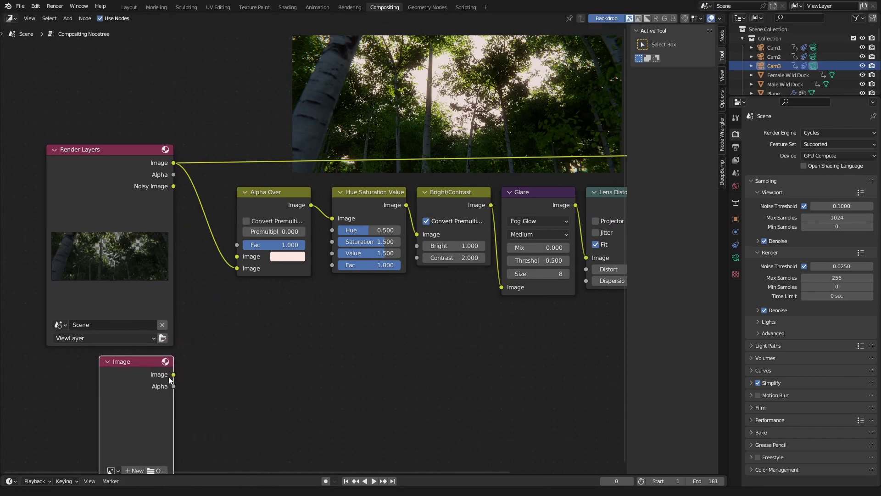
pyautogui.moveTo(170, 377); pyautogui.dragTo(237, 268)
pyautogui.moveTo(169, 464); pyautogui.dragTo(225, 351, button='middle')
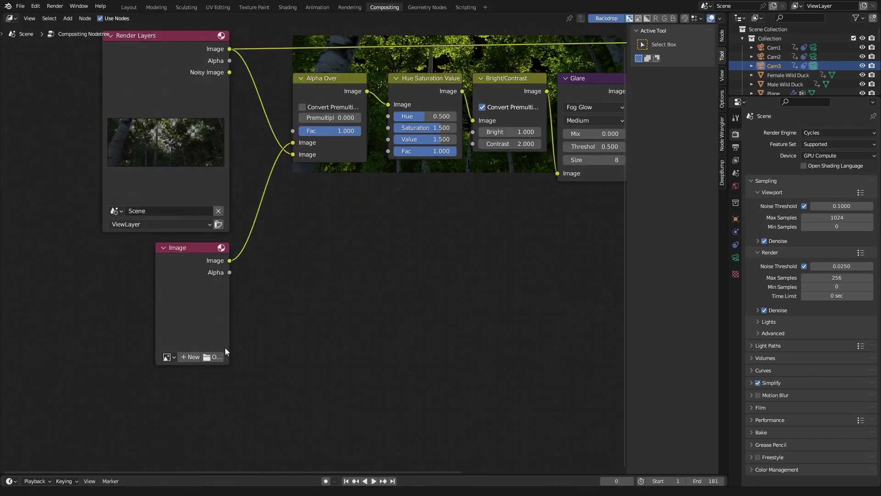
# Try frog.png as the background picture in the Image node, and remove the node
pyautogui.click(214, 356)
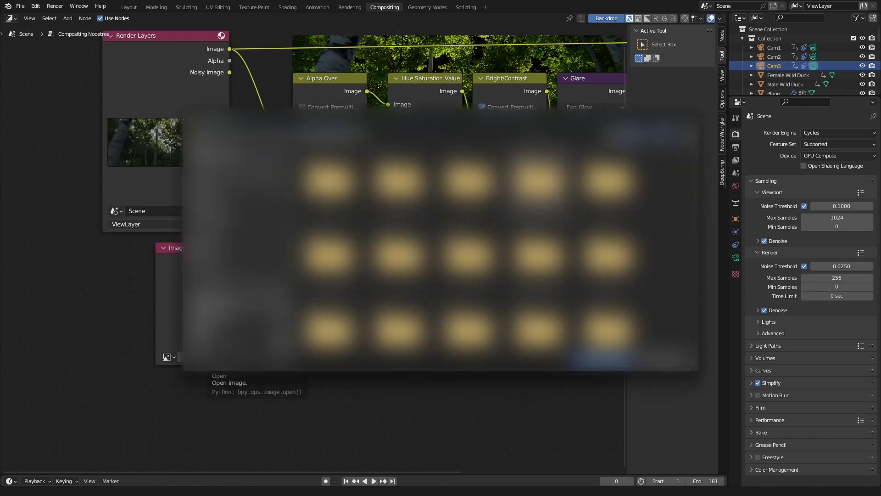
pyautogui.doubleClick(395, 256)
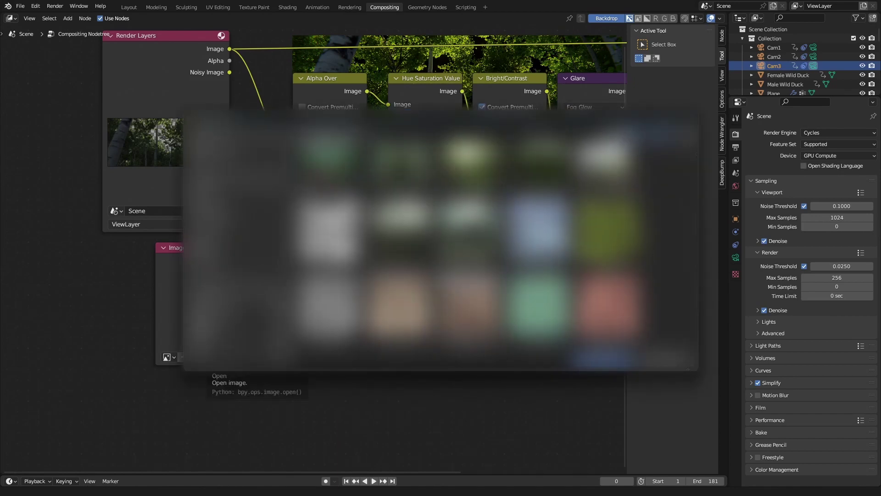
pyautogui.scroll(3, 400, 193)
pyautogui.doubleClick(399, 184)
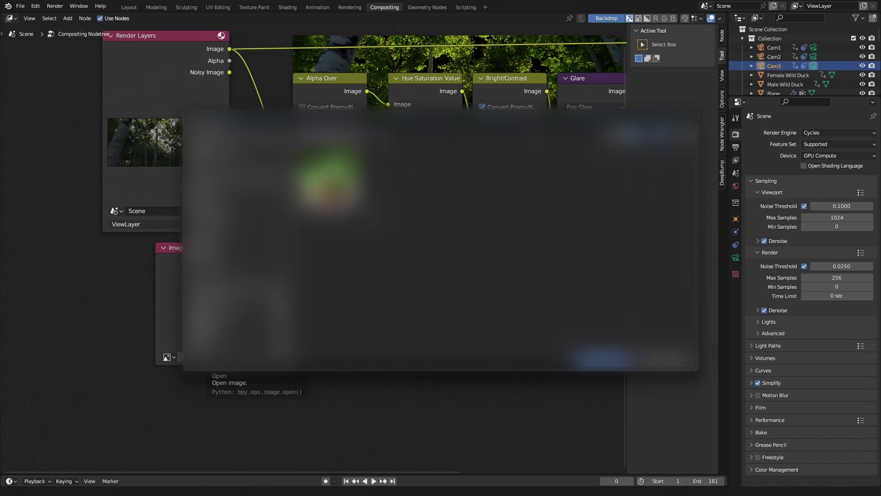
pyautogui.doubleClick(334, 191)
pyautogui.scroll(-4, 428, 269)
pyautogui.moveTo(411, 260); pyautogui.dragTo(342, 293, button='middle')
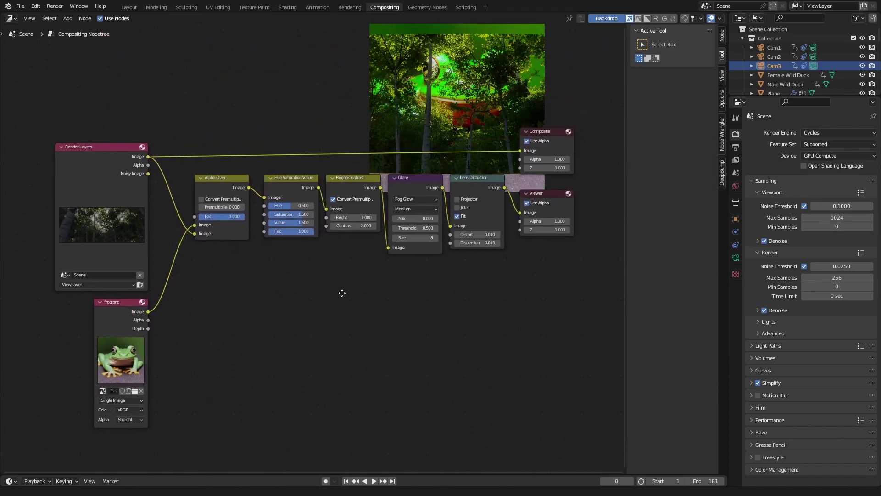
pyautogui.press('x')
pyautogui.press('Home')
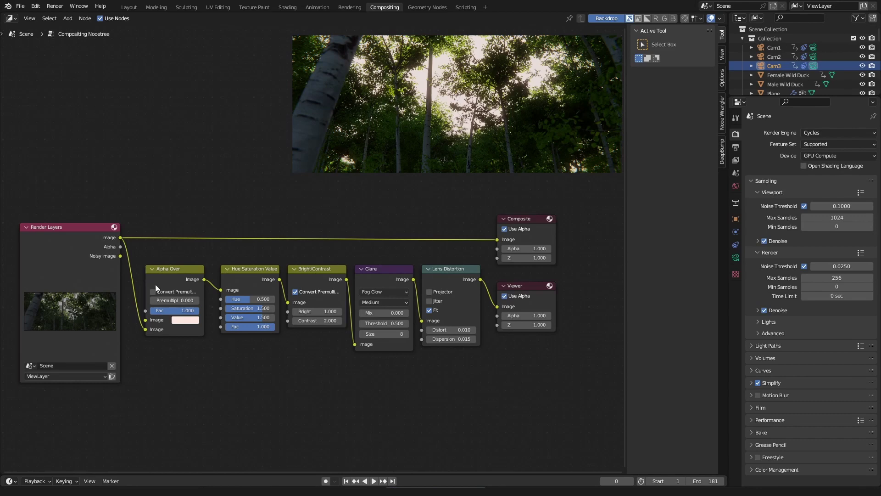
# Open the background colour of the Alpha Over node's first Image input for editing
pyautogui.click(185, 320)
pyautogui.scroll(2, 252, 342)
pyautogui.moveTo(224, 364); pyautogui.dragTo(130, 309, button='middle')
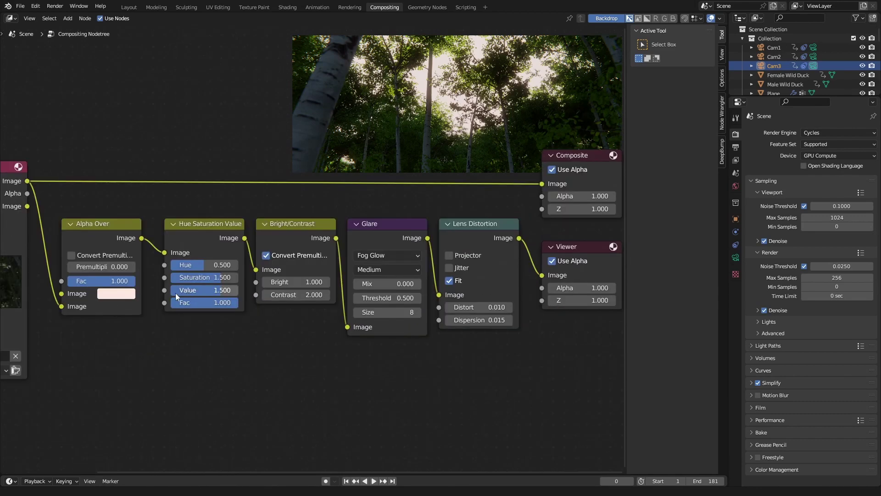
pyautogui.click(118, 296)
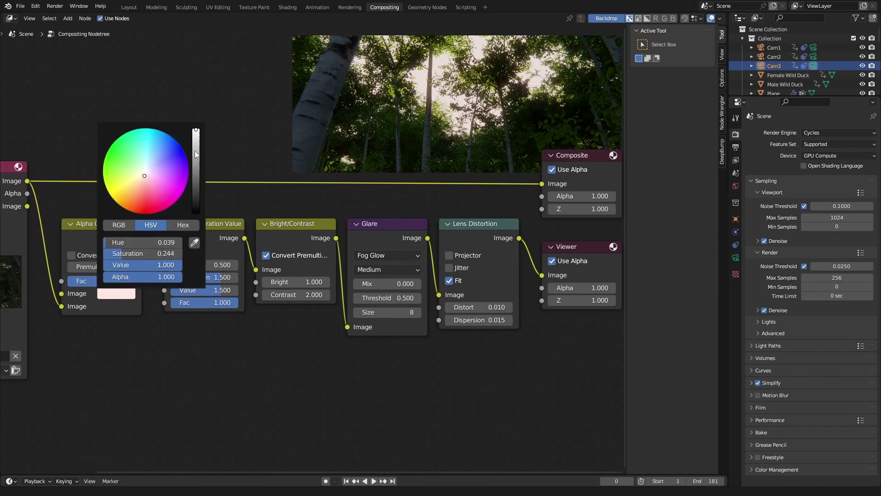
pyautogui.press('BackSpace')
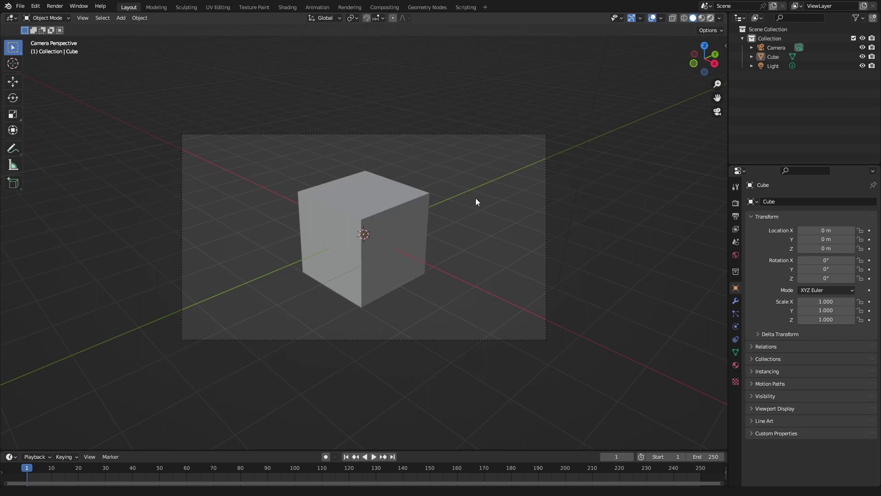
# Display the default cube scene's camera view in rendered shading
pyautogui.press('z')
pyautogui.click(452, 216)
pyautogui.scroll(2, 692, 216)
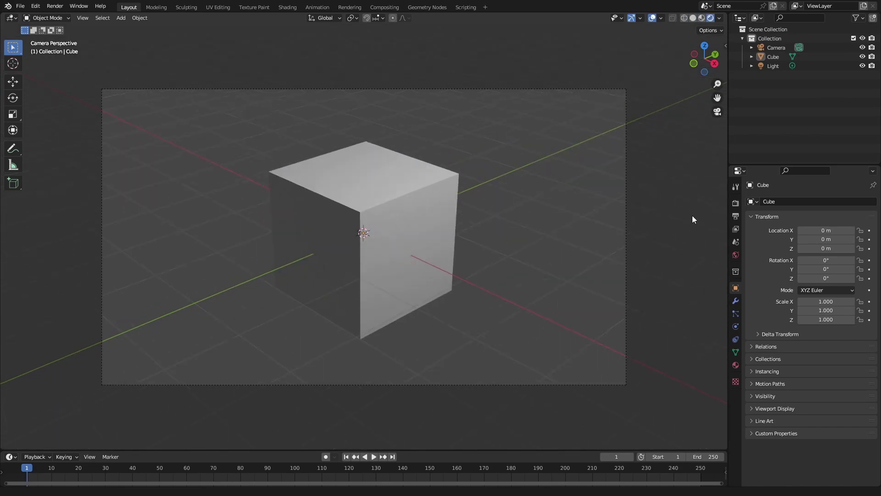
# Set the render engine to Cycles and the device to GPU Compute
pyautogui.click(736, 203)
pyautogui.click(838, 202)
pyautogui.click(815, 231)
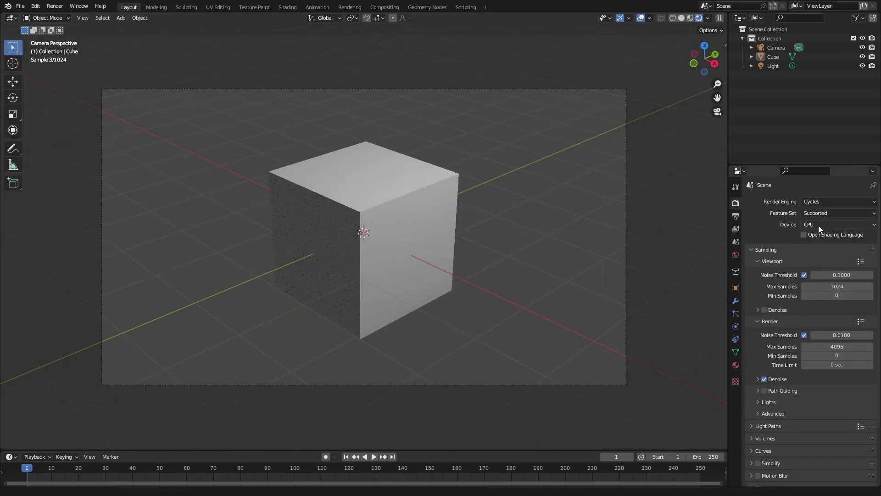
pyautogui.click(818, 225)
pyautogui.click(801, 247)
# Enable the Transparent option in the cube scene's Film render settings
pyautogui.click(736, 365)
pyautogui.click(736, 288)
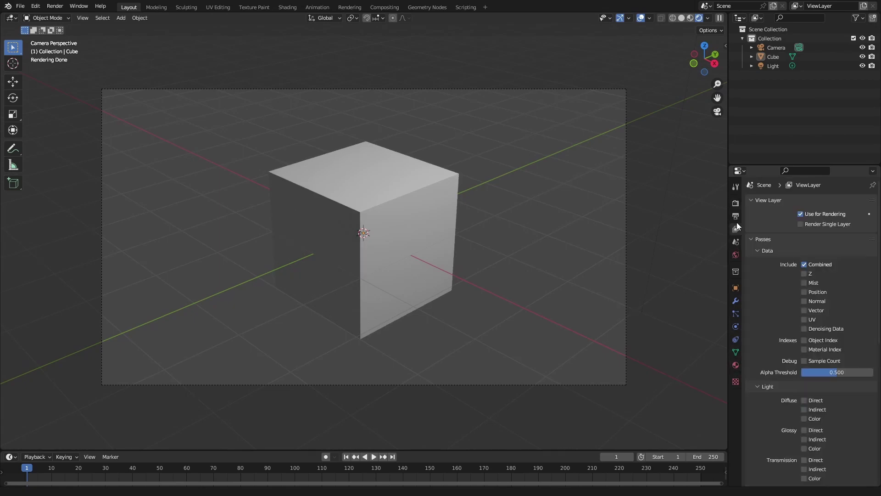
pyautogui.click(736, 203)
pyautogui.scroll(-3, 767, 430)
pyautogui.click(767, 430)
pyautogui.scroll(-4, 769, 431)
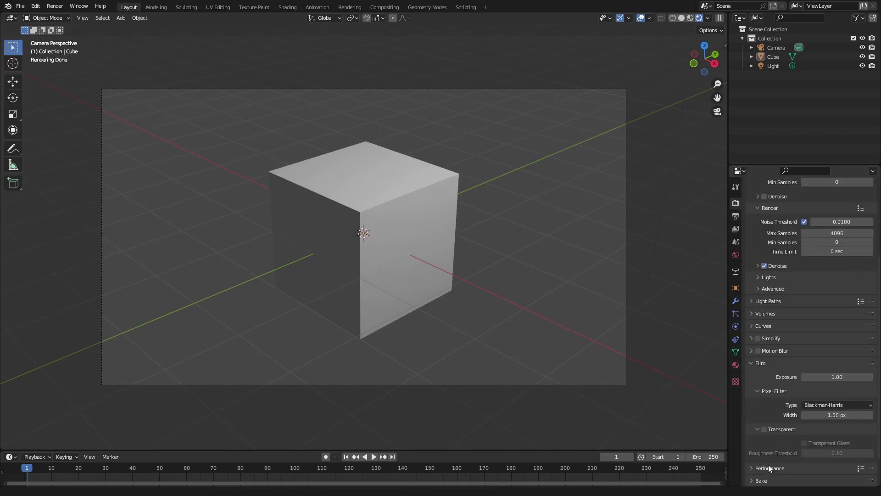
pyautogui.click(764, 411)
# Render the cube's current frame, and enable Use Nodes in the Compositing workspace
pyautogui.press('F12')
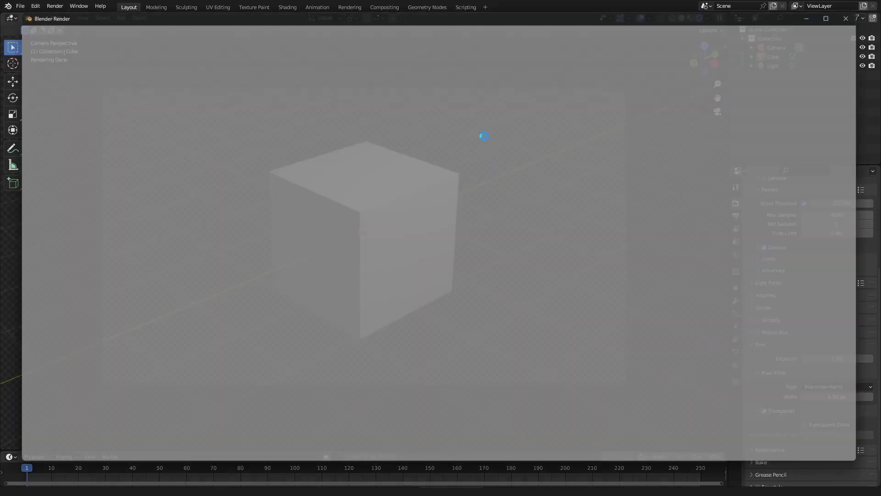
pyautogui.press('Escape')
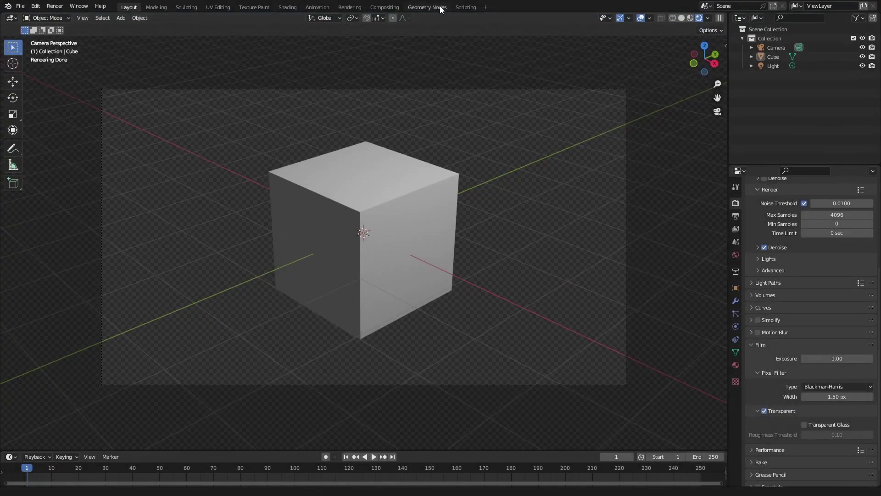
pyautogui.click(385, 7)
pyautogui.click(109, 18)
pyautogui.scroll(3, 364, 181)
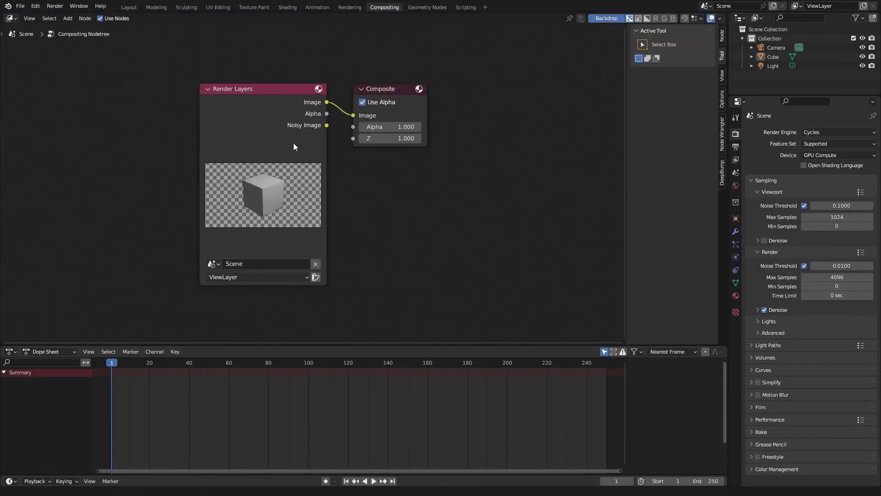
# Insert an Alpha Over node between Render Layers and Composite, with the rendered image feeding its second Image input
pyautogui.moveTo(293, 142); pyautogui.dragTo(114, 114)
pyautogui.hotkey('shift', 'a')
pyautogui.write('alpha')
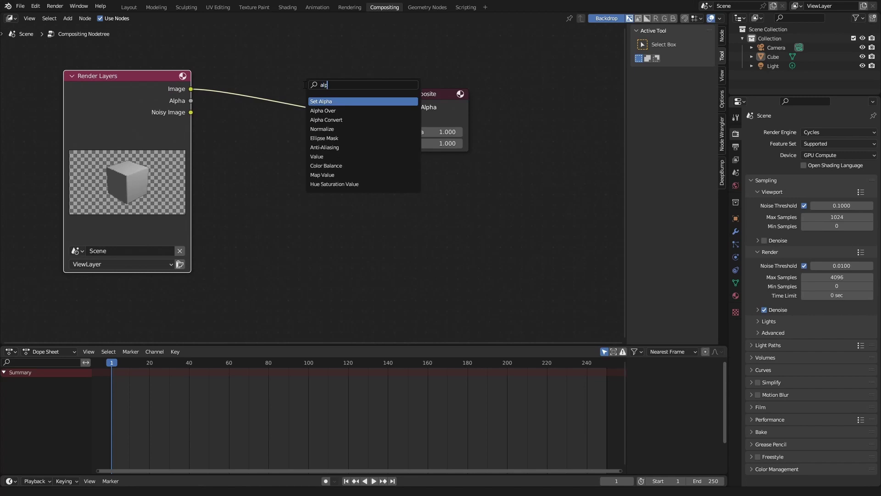
pyautogui.press('Return')
pyautogui.click(247, 140)
pyautogui.moveTo(247, 139); pyautogui.dragTo(249, 150)
# Preview the Alpha Over output through a Viewer node placed directly below the Composite node
pyautogui.keyDown('ctrl'); pyautogui.keyDown('shift'); pyautogui.click(320, 96); pyautogui.keyUp('shift'); pyautogui.keyUp('ctrl')
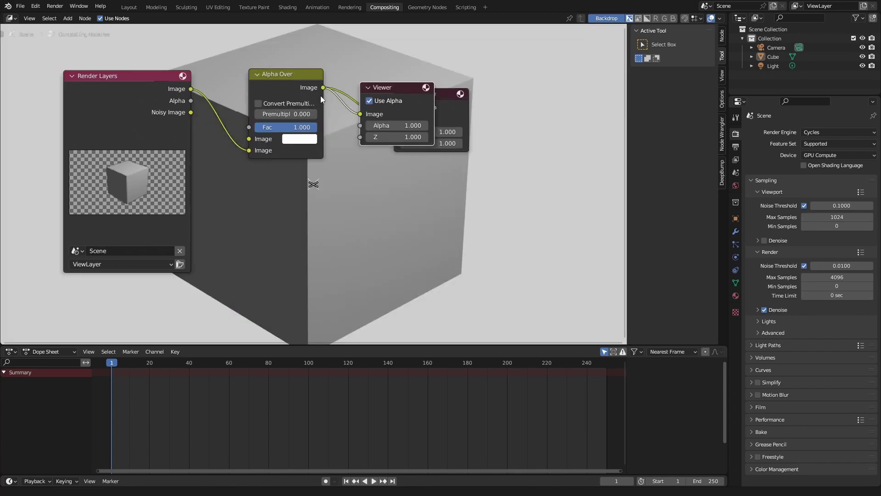
pyautogui.moveTo(391, 92); pyautogui.dragTo(423, 159)
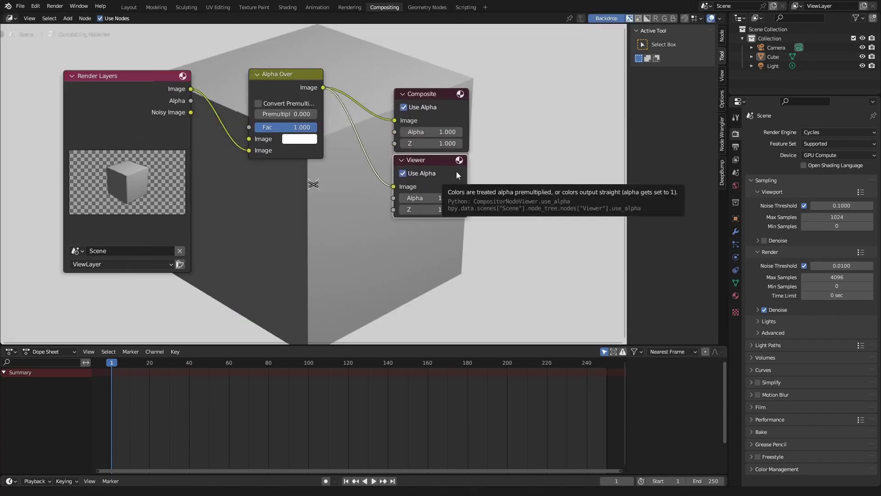
# Set the Alpha Over node's background colour to a light orange tint
pyautogui.click(299, 138)
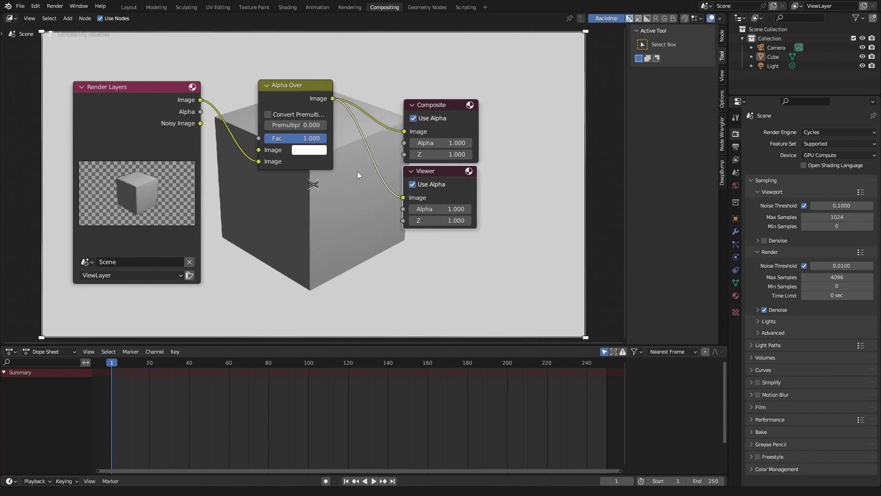
pyautogui.click(299, 138)
pyautogui.click(323, 150)
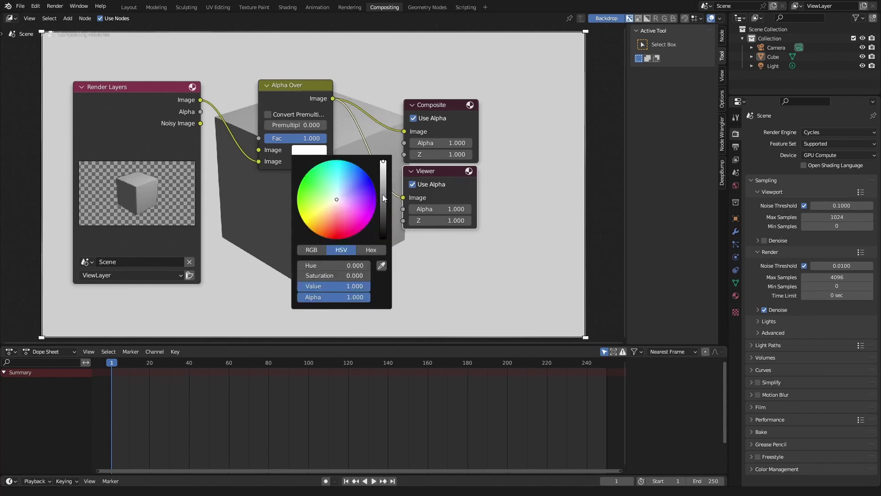
pyautogui.moveTo(383, 197); pyautogui.dragTo(383, 230)
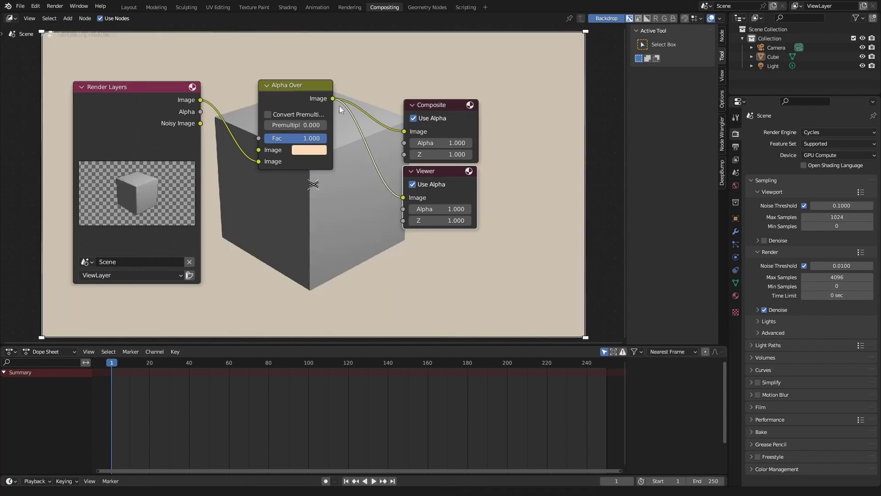
pyautogui.click(315, 155)
pyautogui.click(328, 219)
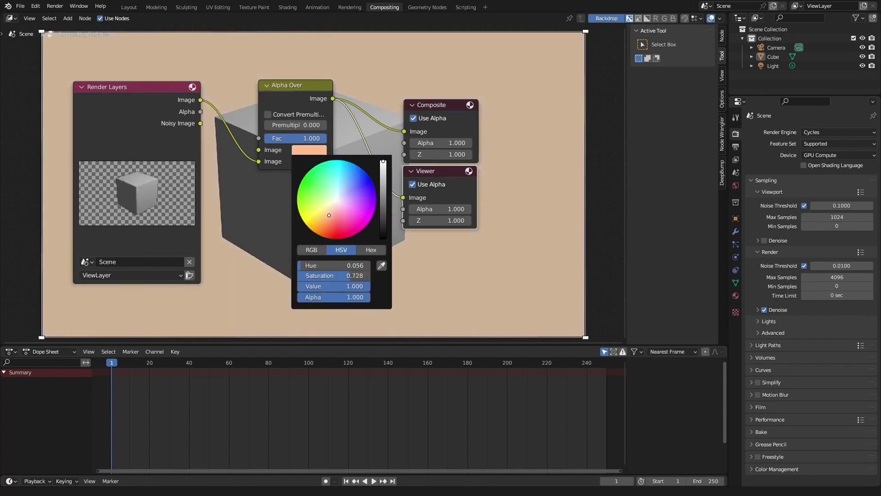
pyautogui.click(309, 150)
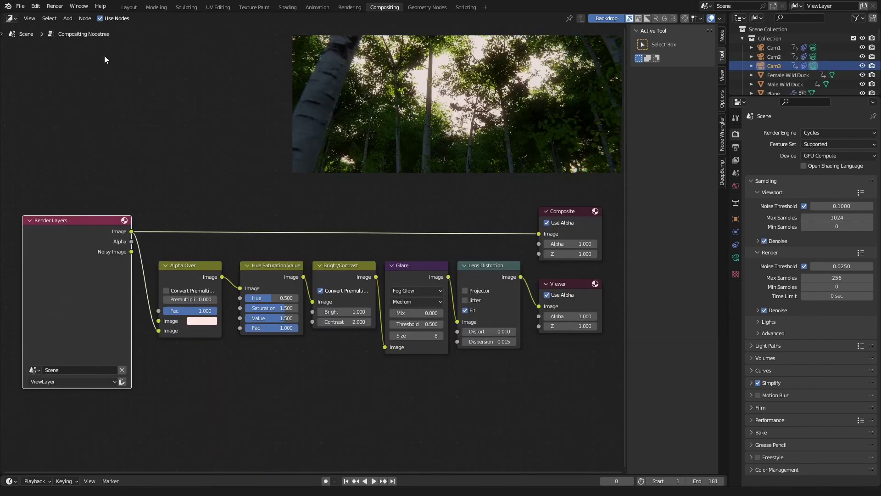
# Show the forest scene in rendered shading in the Layout workspace, and enable the Mist pass for the view layer
pyautogui.click(129, 7)
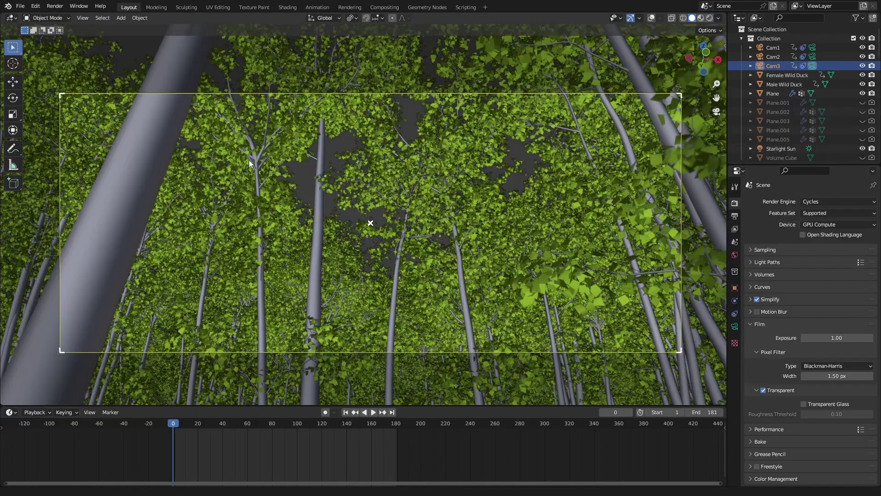
pyautogui.press('z')
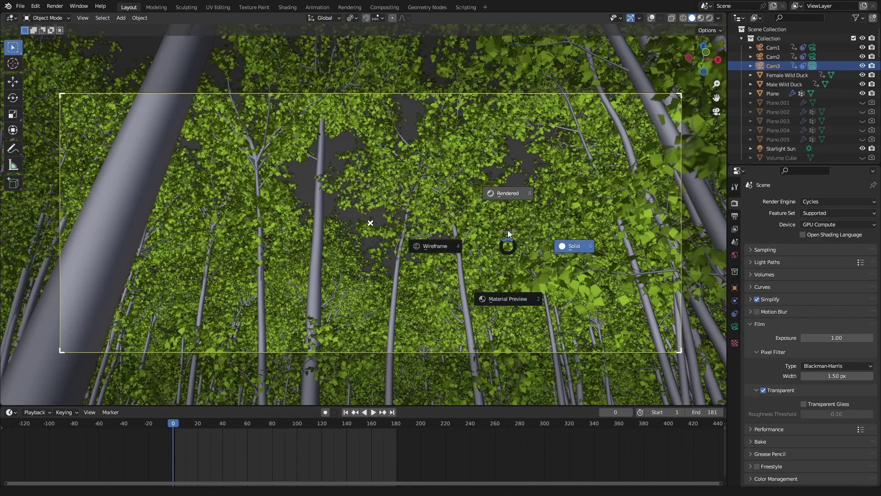
pyautogui.click(503, 175)
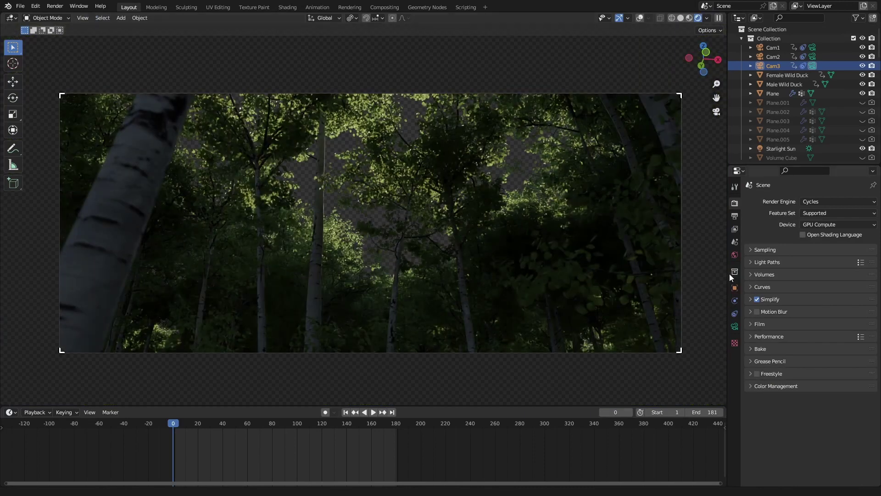
pyautogui.click(735, 230)
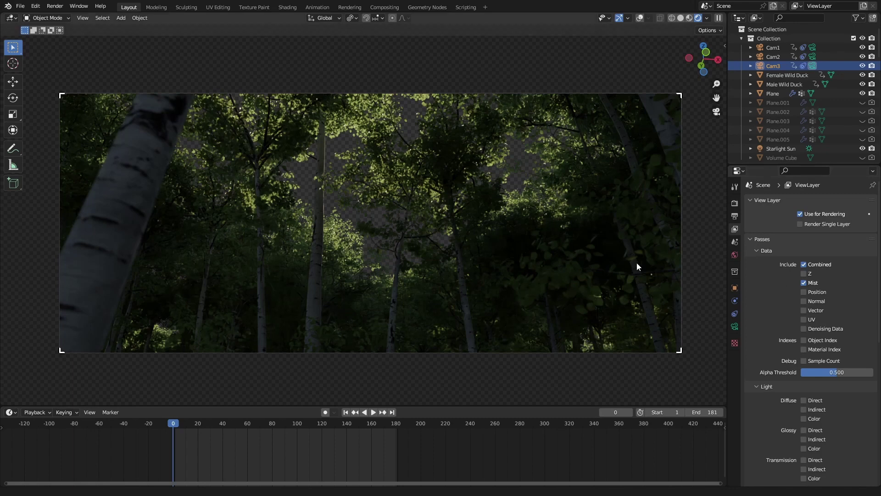
# Display the Mist render pass in the rendered 3D viewport
pyautogui.click(707, 18)
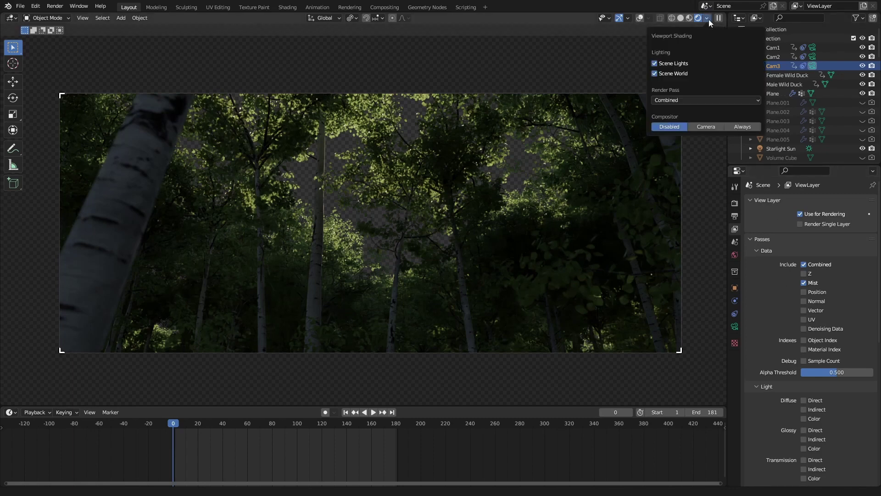
pyautogui.click(670, 100)
pyautogui.click(747, 155)
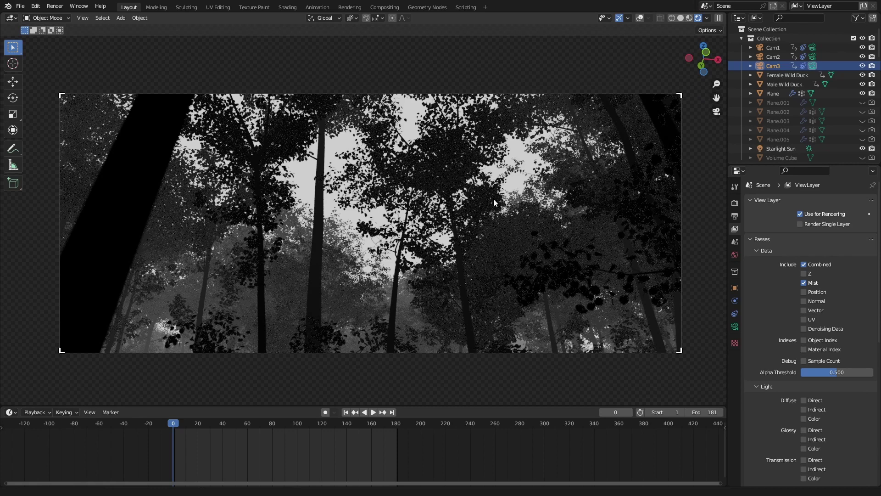
# Try World Mist Pass start distances of 0.3 m and 95 m, and undo the changes
pyautogui.click(734, 242)
pyautogui.click(735, 254)
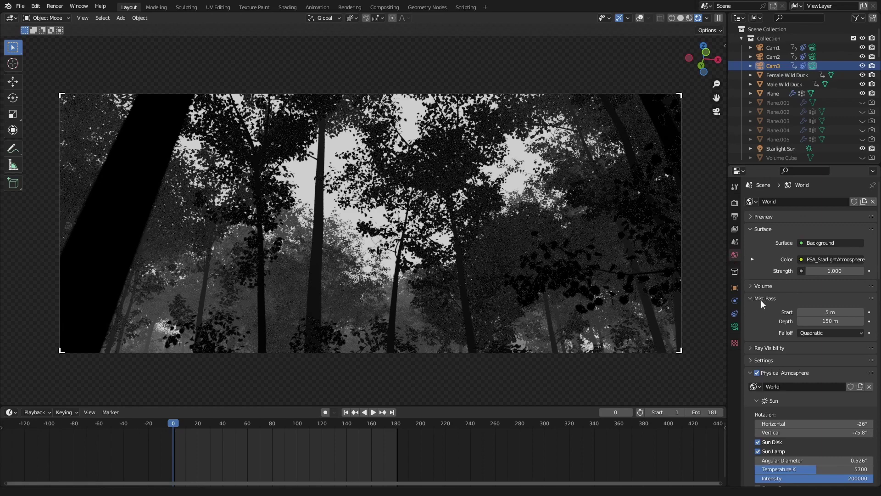
pyautogui.click(830, 312)
pyautogui.write('0.3')
pyautogui.press('Return')
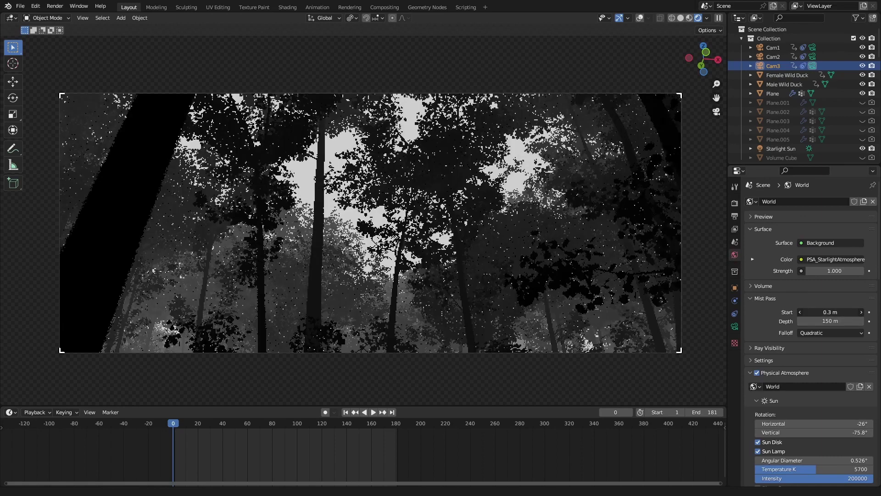
pyautogui.moveTo(830, 312); pyautogui.dragTo(848, 312)
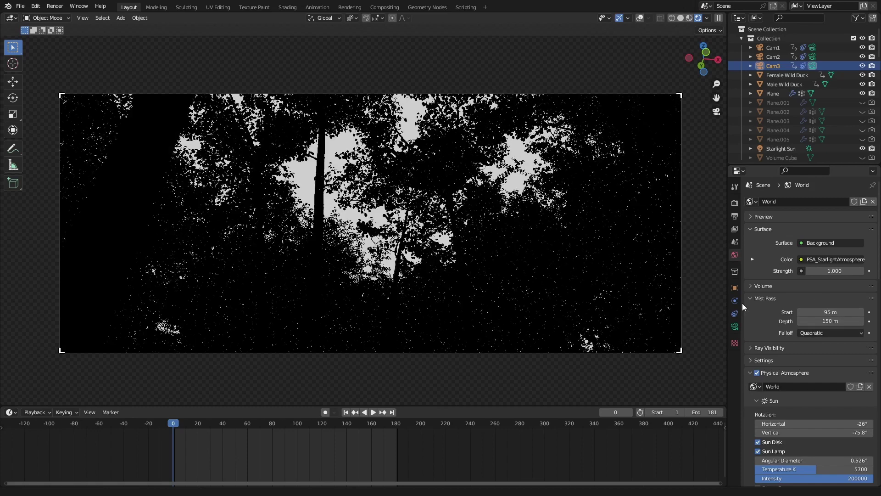
pyautogui.hotkey('ctrl', 'z')
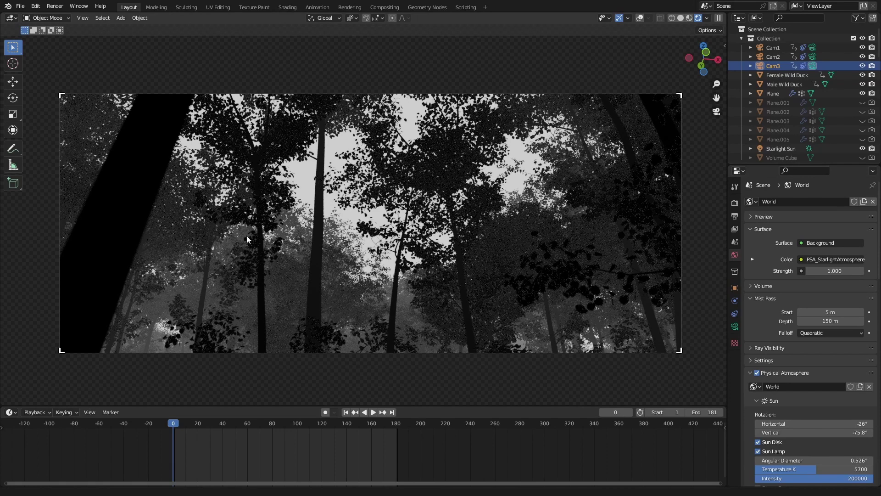
# Return the viewport's displayed render pass to Combined
pyautogui.click(707, 18)
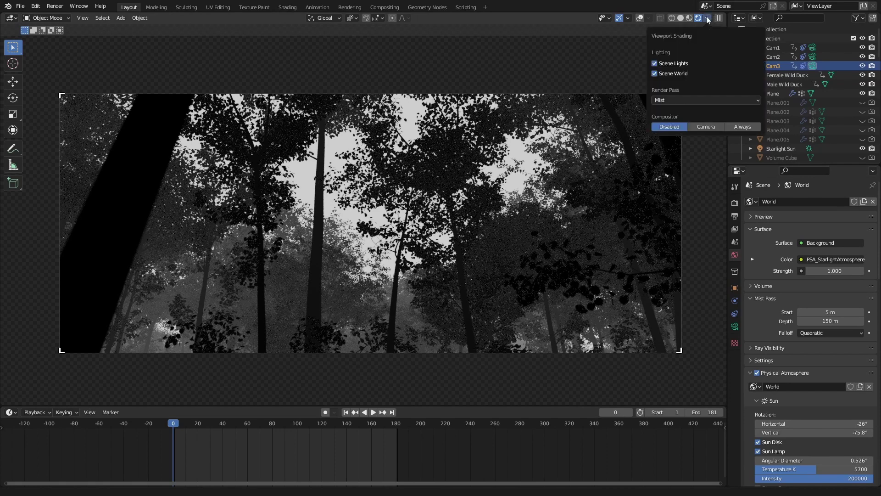
pyautogui.click(683, 100)
pyautogui.click(520, 122)
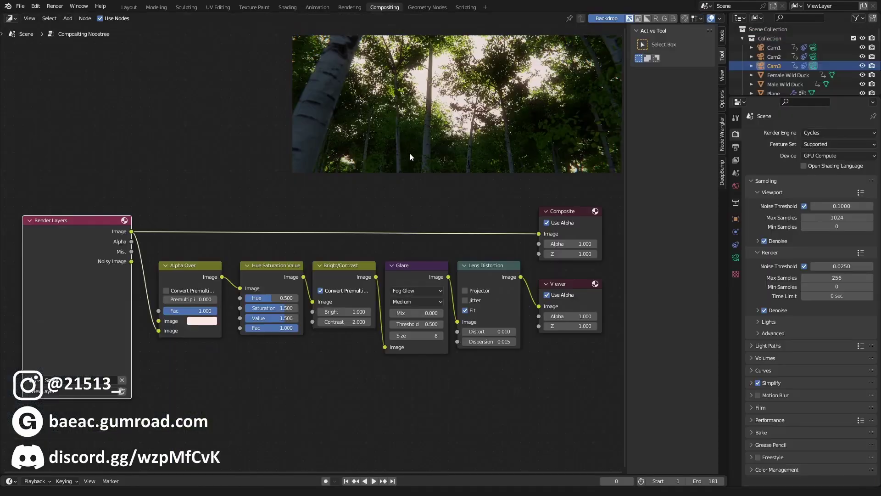
# Preview the Render Layers Mist output through the Viewer in the compositor, and restore the Lens Distortion output to the Viewer
pyautogui.hscroll(2, 409, 152)
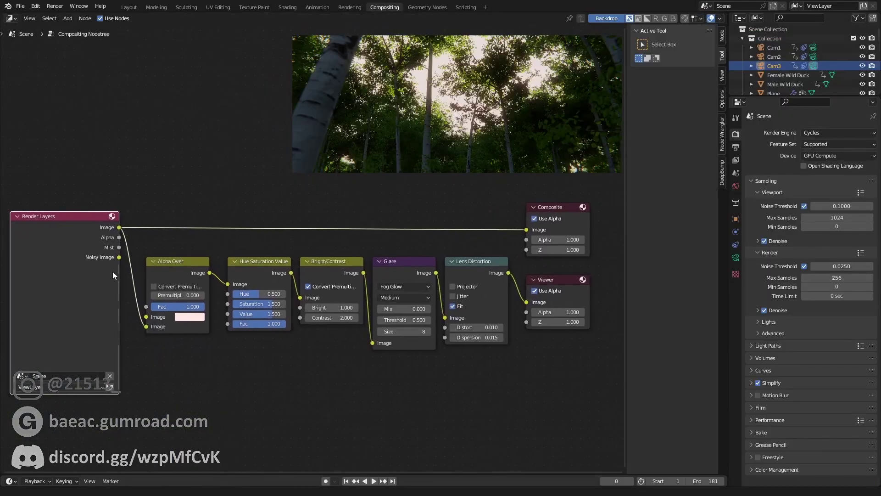
pyautogui.moveTo(111, 271); pyautogui.dragTo(156, 247, button='middle')
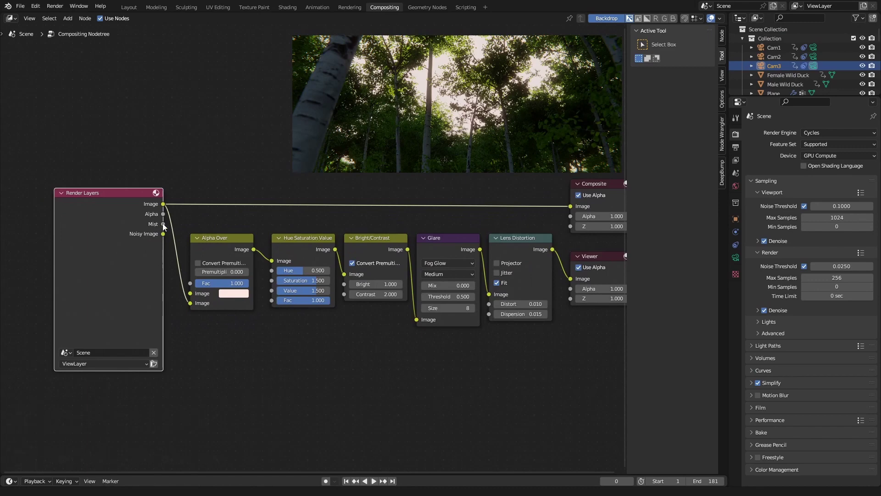
pyautogui.keyDown('ctrl'); pyautogui.keyDown('shift'); pyautogui.click(163, 224); pyautogui.keyUp('shift'); pyautogui.keyUp('ctrl')
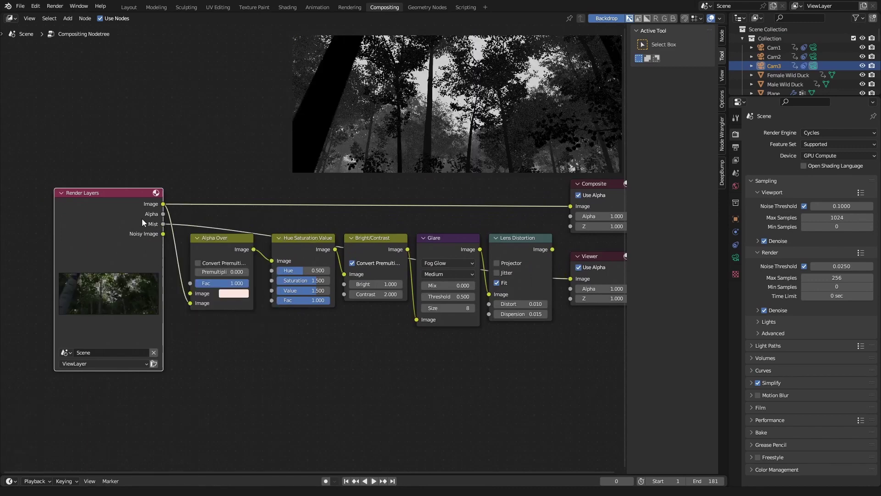
pyautogui.hscroll(5, 444, 131)
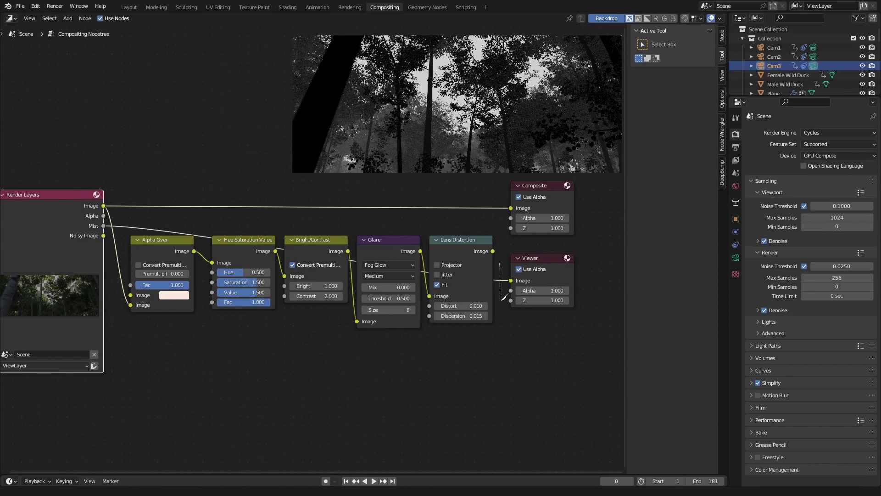
pyautogui.keyDown('ctrl'); pyautogui.keyDown('shift'); pyautogui.click(482, 282); pyautogui.keyUp('shift'); pyautogui.keyUp('ctrl')
# Insert a Mix node between Alpha Over and Hue Saturation Value, with the Mist output driving its Fac input
pyautogui.scroll(-2, 176, 166)
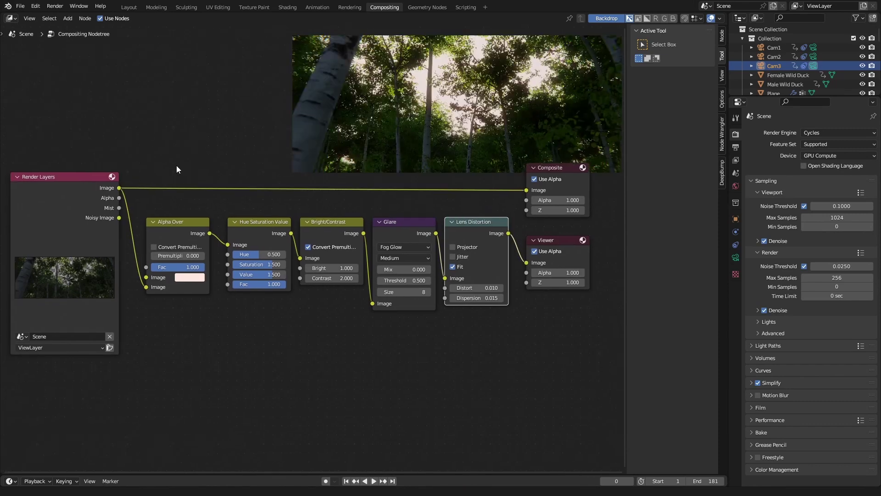
pyautogui.hotkey('shift', 'a')
pyautogui.click(217, 164)
pyautogui.write('mix')
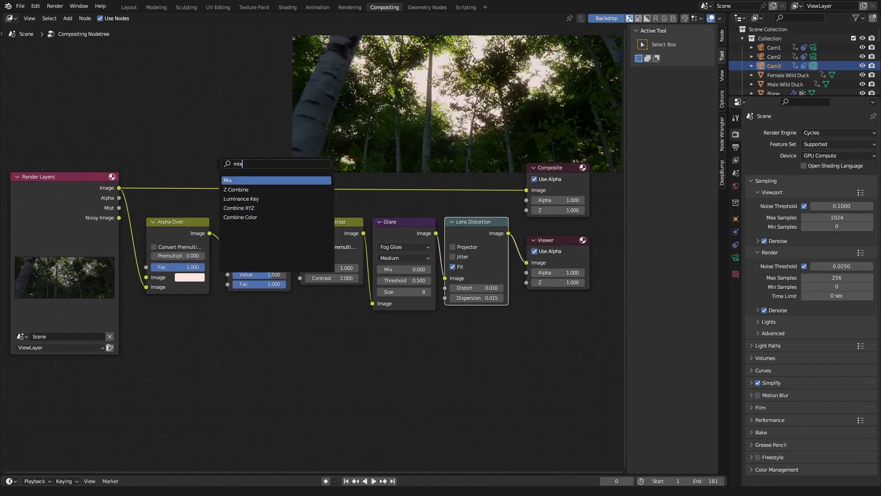
pyautogui.press('Return')
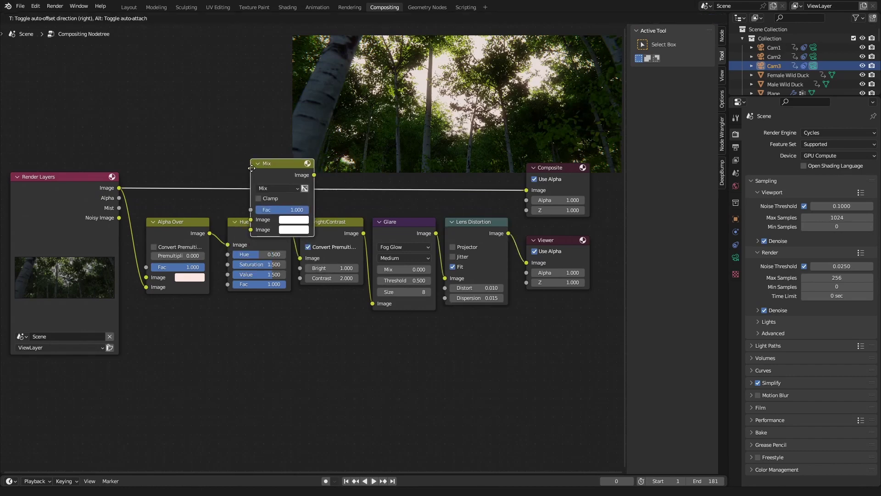
pyautogui.click(245, 326)
pyautogui.moveTo(234, 307); pyautogui.dragTo(320, 242)
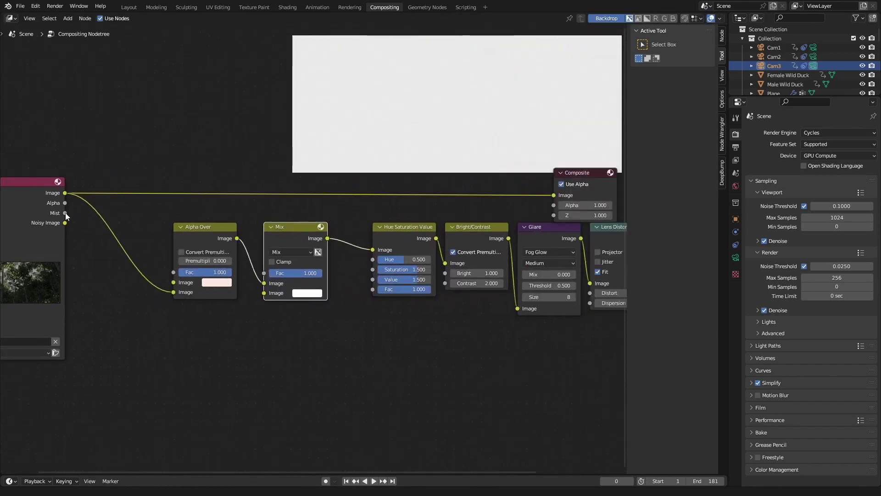
pyautogui.moveTo(65, 212); pyautogui.dragTo(271, 272)
pyautogui.moveTo(309, 275); pyautogui.dragTo(128, 281, button='middle')
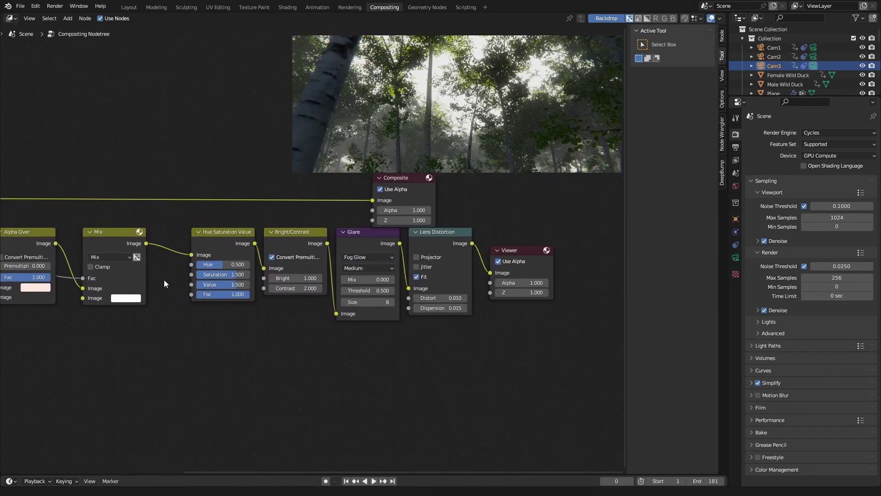
# Try a dark mist colour on the Mix node's second Image input, and set it to a pale cream tint
pyautogui.click(131, 295)
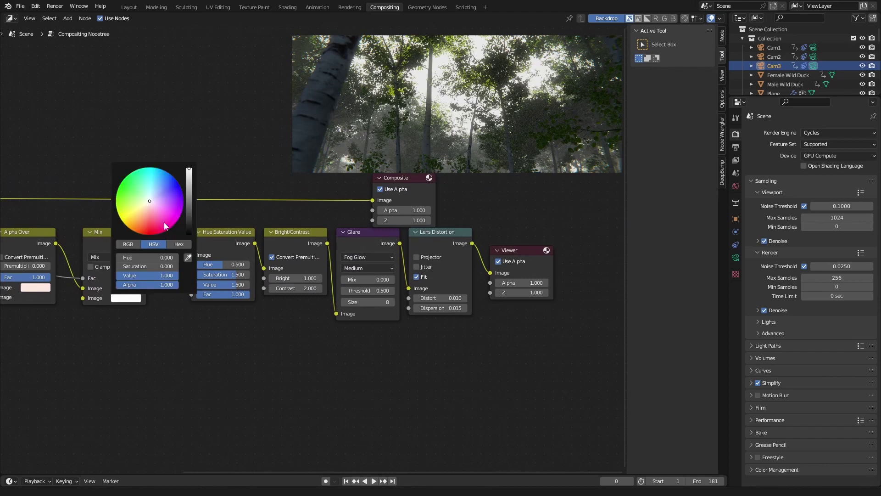
pyautogui.moveTo(189, 170); pyautogui.dragTo(182, 222)
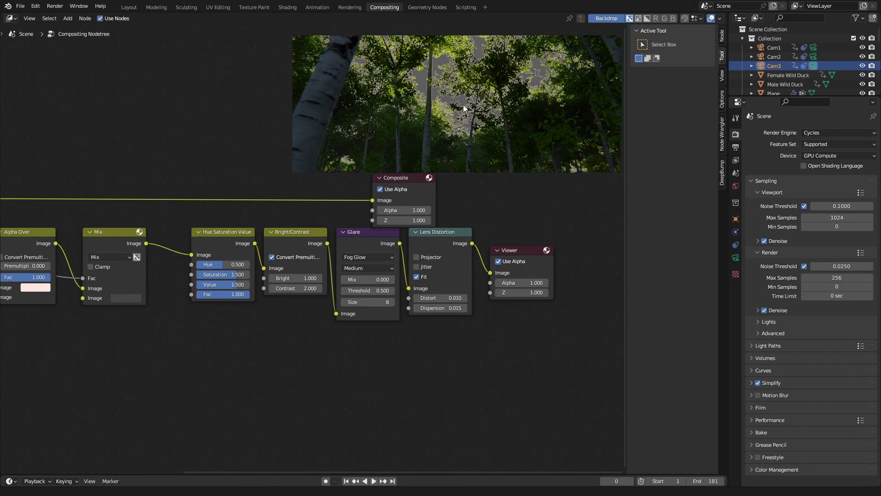
pyautogui.click(125, 297)
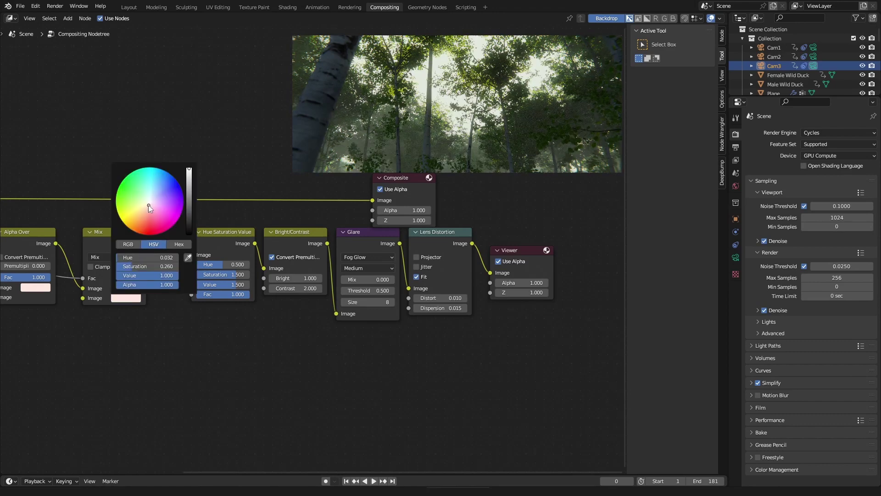
pyautogui.moveTo(154, 203); pyautogui.dragTo(147, 203)
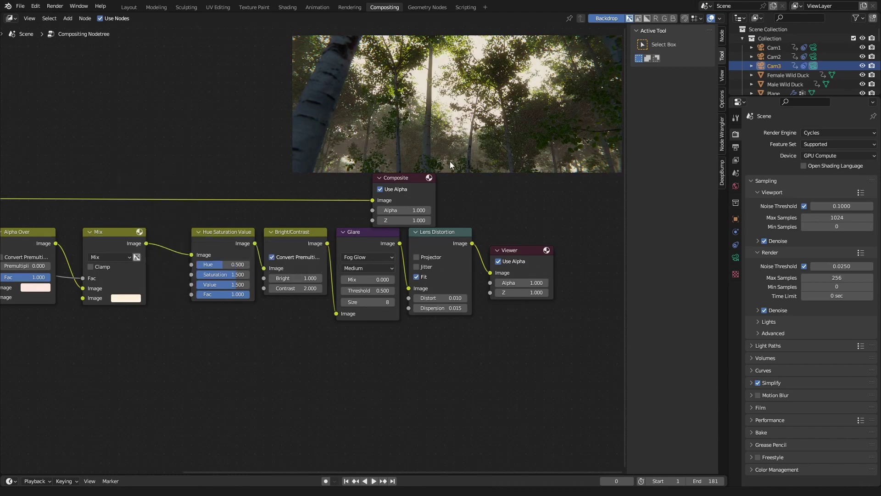
# Mute and unmute the Mix node to compare the image with and without mist
pyautogui.press('KP_Decimal')
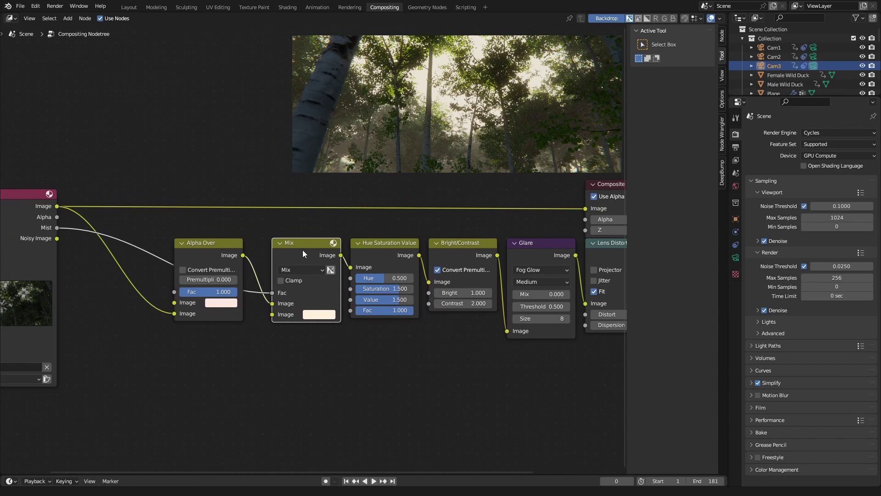
pyautogui.press('m')
pyautogui.press('m')
# Move the nodes from Mix onward closer to Alpha Over, and the whole chain closer to Render Layers
pyautogui.moveTo(472, 174); pyautogui.dragTo(356, 171, button='middle')
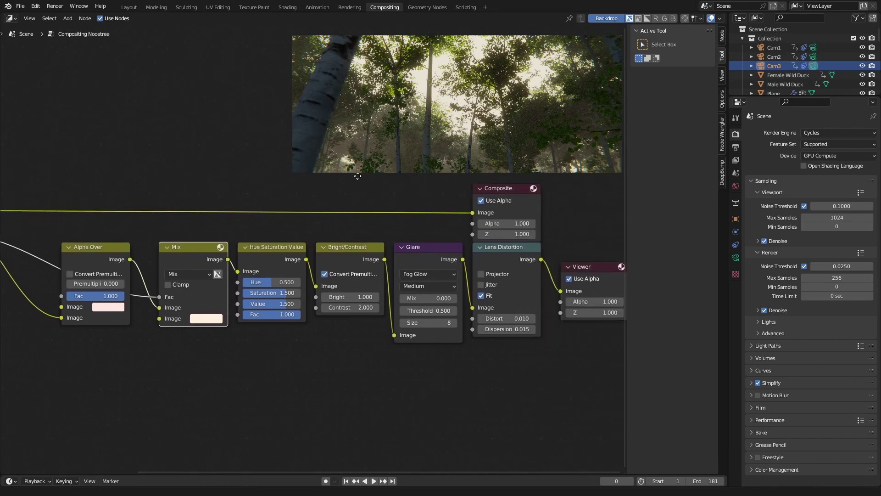
pyautogui.scroll(-2, 445, 257)
pyautogui.moveTo(364, 269); pyautogui.dragTo(378, 272, button='middle')
pyautogui.moveTo(560, 326); pyautogui.dragTo(287, 240)
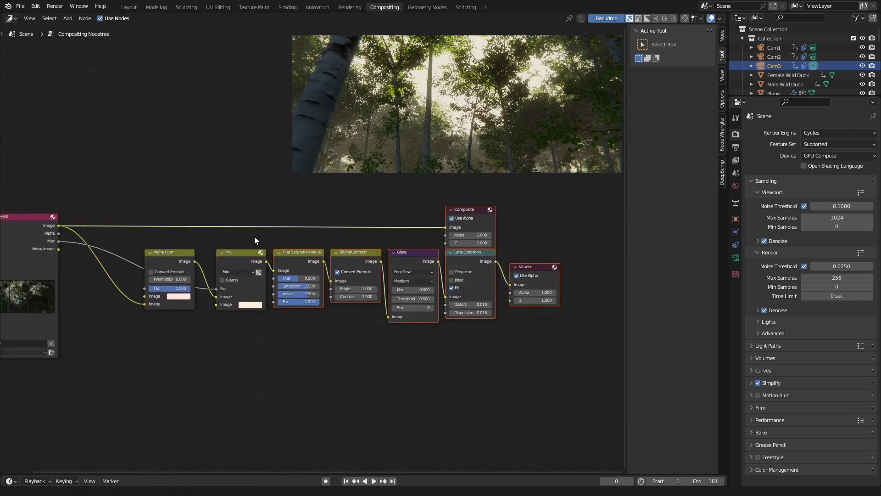
pyautogui.moveTo(569, 335); pyautogui.dragTo(231, 211)
pyautogui.moveTo(232, 258); pyautogui.dragTo(218, 258)
pyautogui.moveTo(262, 211); pyautogui.dragTo(278, 210, button='middle')
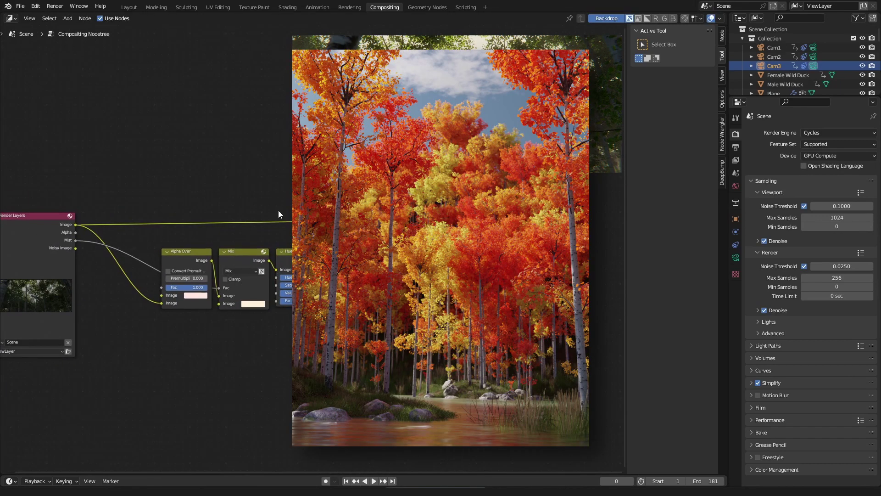
pyautogui.moveTo(569, 318); pyautogui.dragTo(161, 162)
pyautogui.moveTo(182, 255); pyautogui.dragTo(118, 263)
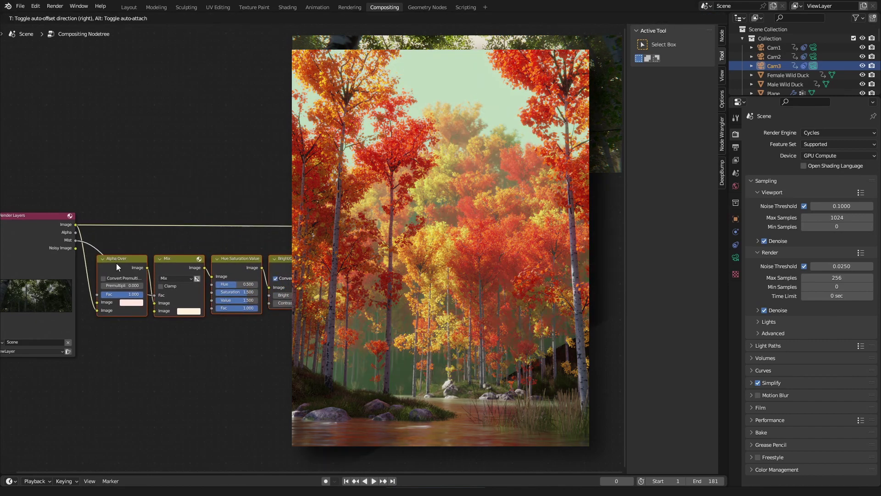
# Place the moved chain from Alpha Over to Viewer just beside the Render Layers node
pyautogui.click(183, 198)
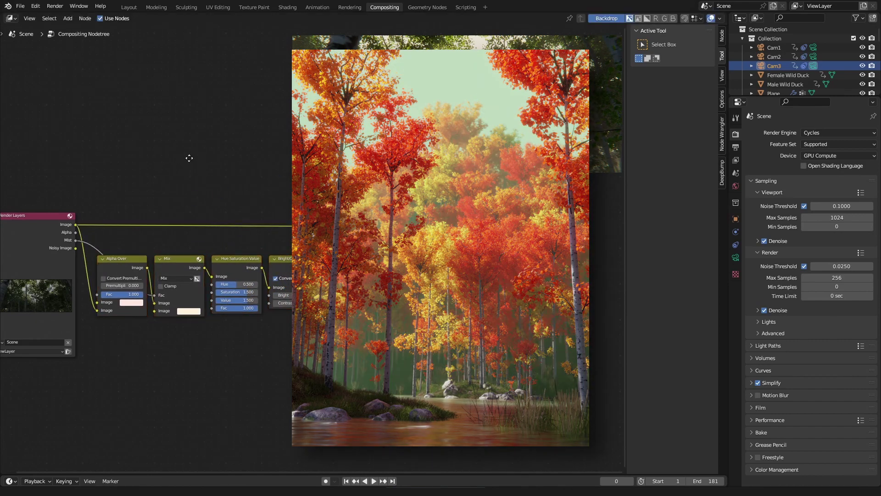
pyautogui.moveTo(189, 158); pyautogui.dragTo(263, 160, button='middle')
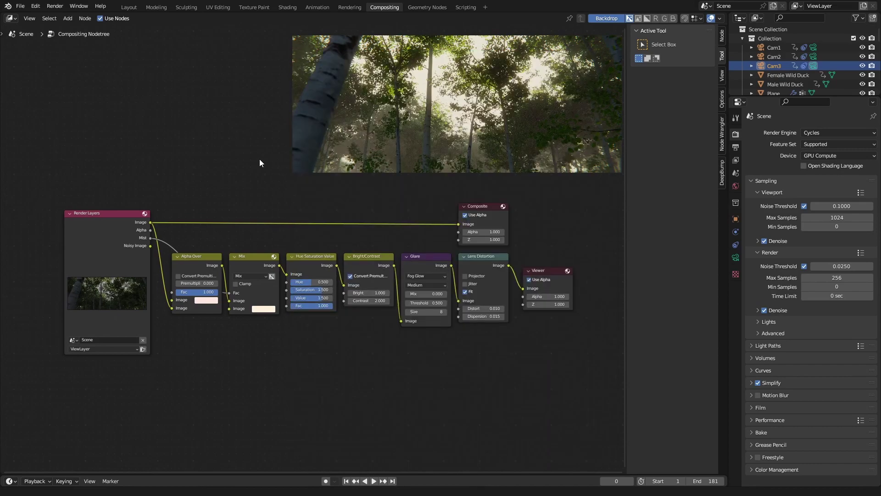
pyautogui.moveTo(260, 159); pyautogui.dragTo(224, 164, button='middle')
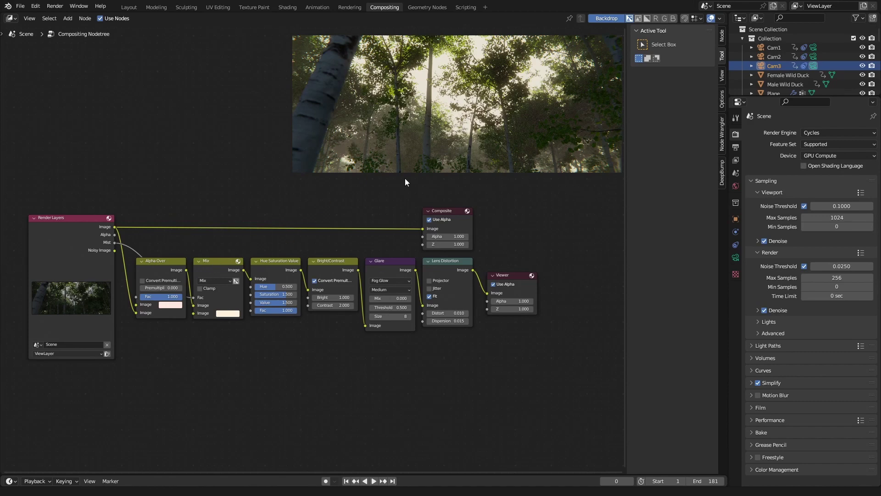
# Preview the raw Render Layers image, and switch the Viewer back to the Lens Distortion output to compare them
pyautogui.scroll(1, 323, 213)
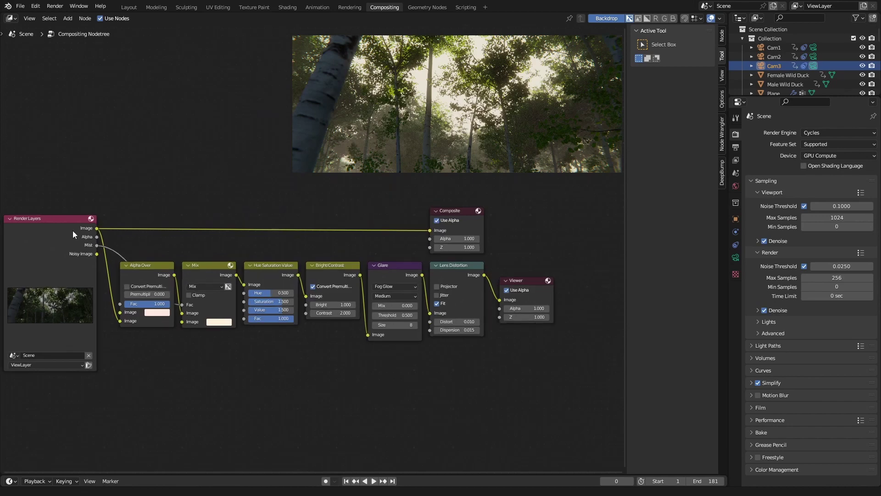
pyautogui.keyDown('ctrl'); pyautogui.keyDown('shift'); pyautogui.click(68, 243); pyautogui.keyUp('shift'); pyautogui.keyUp('ctrl')
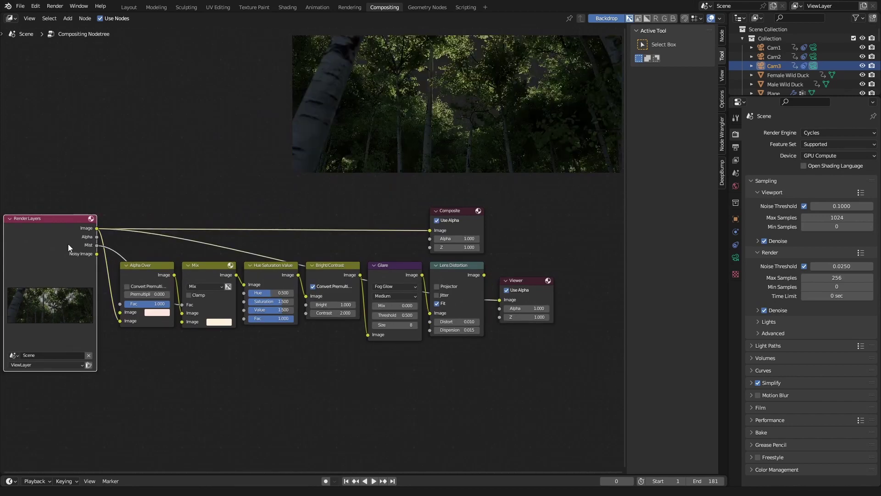
pyautogui.keyDown('ctrl'); pyautogui.keyDown('shift'); pyautogui.click(456, 268); pyautogui.keyUp('shift'); pyautogui.keyUp('ctrl')
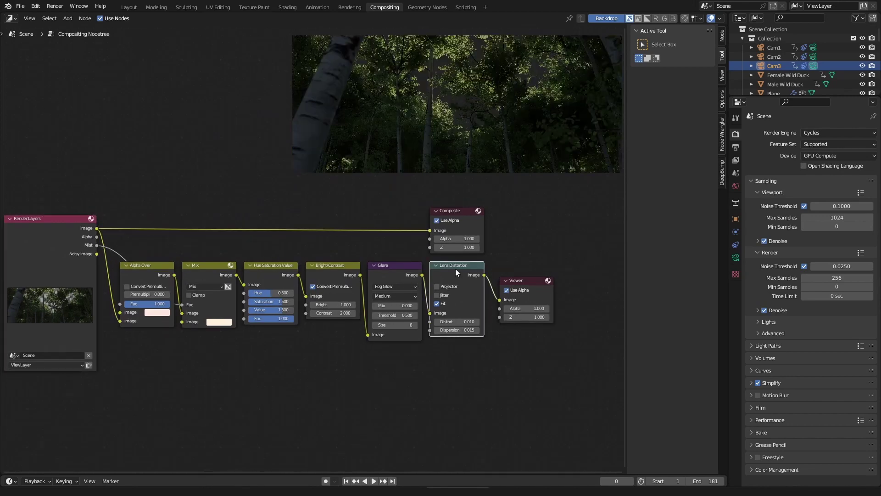
# Show the node properties of the Viewer node and of the Composite node
pyautogui.click(532, 278)
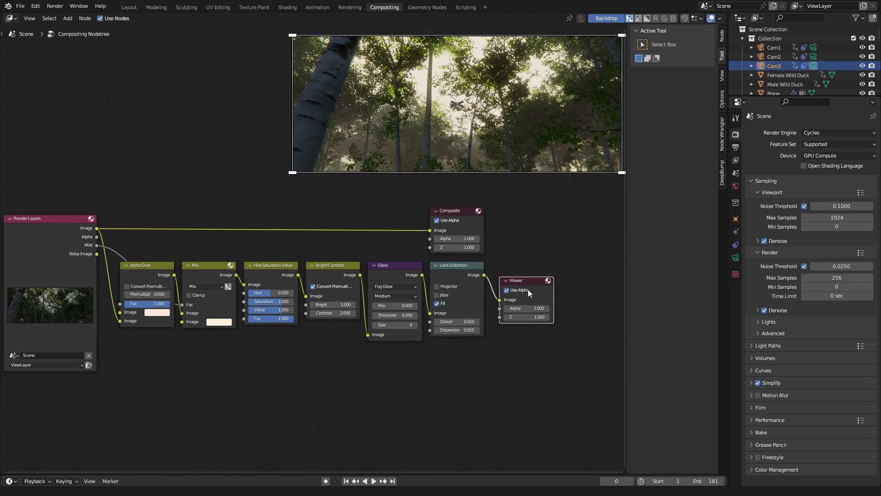
pyautogui.click(723, 39)
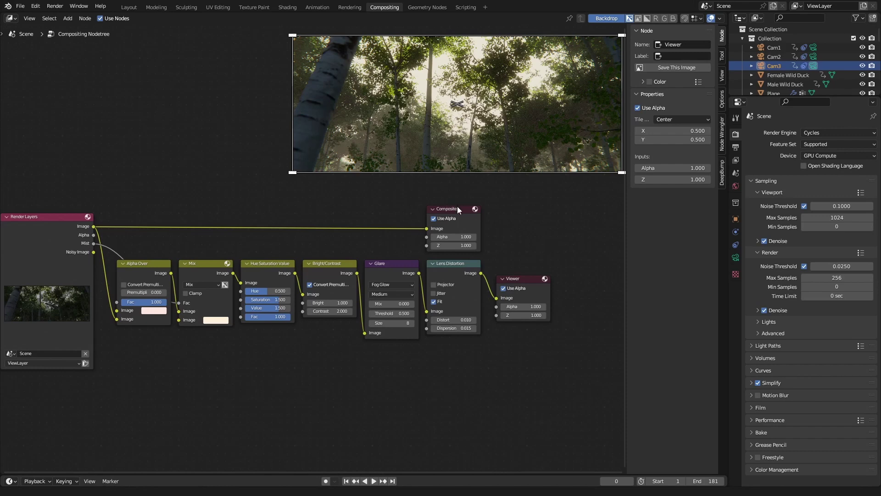
pyautogui.click(457, 206)
# Add a File Output node below the Viewer, with the Lens Distortion image output connected to its Image input
pyautogui.hotkey('shift', 'a')
pyautogui.click(528, 226)
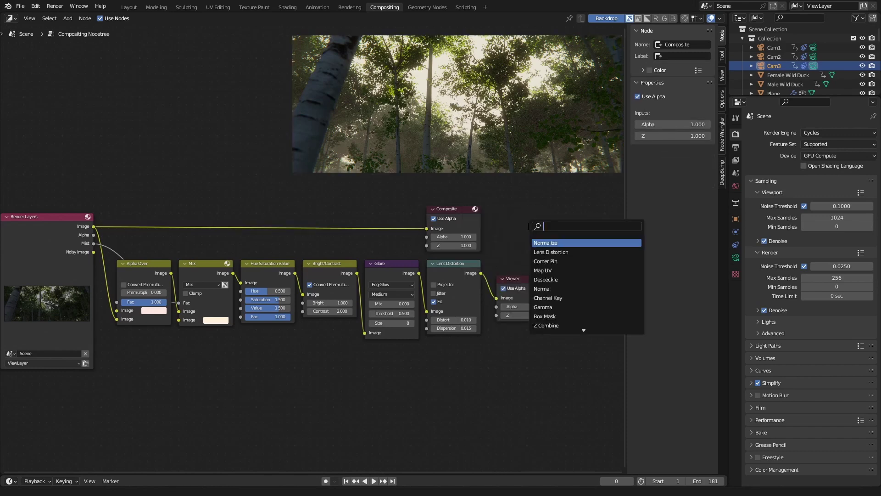
pyautogui.write('file')
pyautogui.press('Return')
pyautogui.click(520, 357)
pyautogui.moveTo(480, 273); pyautogui.dragTo(495, 362)
pyautogui.moveTo(521, 355); pyautogui.dragTo(478, 341, button='middle')
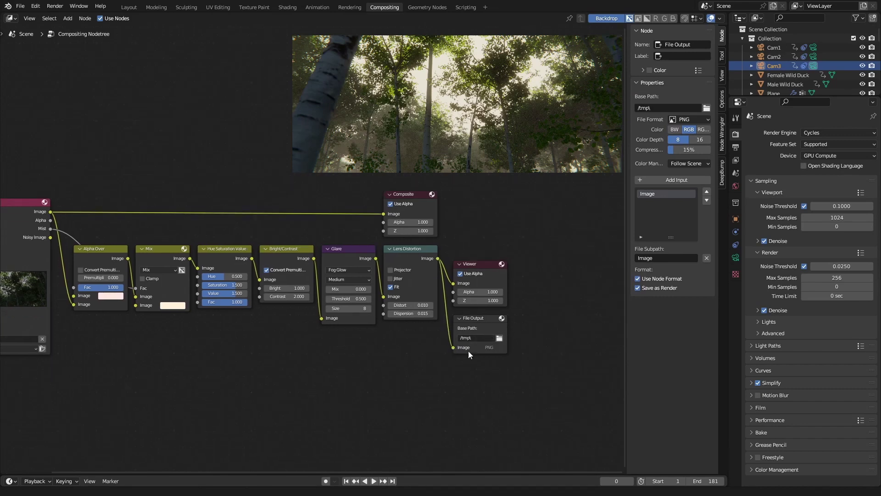
# Show the File Output node's properties and open its file format options
pyautogui.click(484, 322)
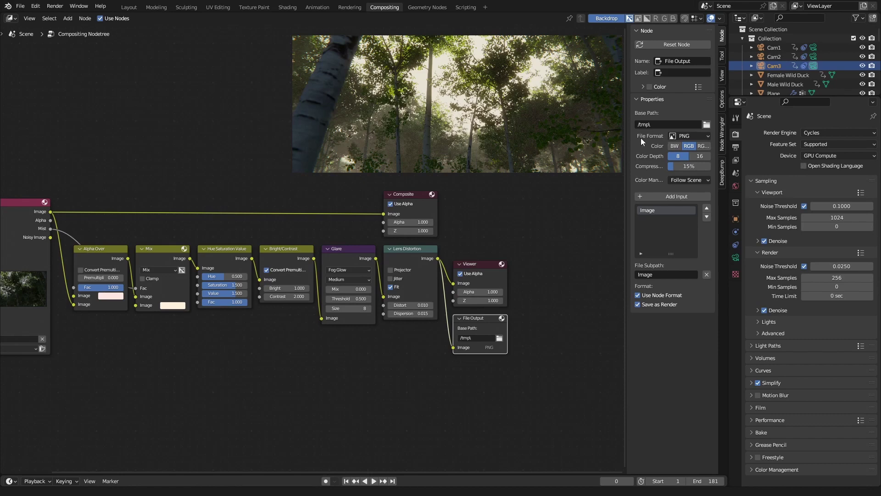
pyautogui.click(688, 136)
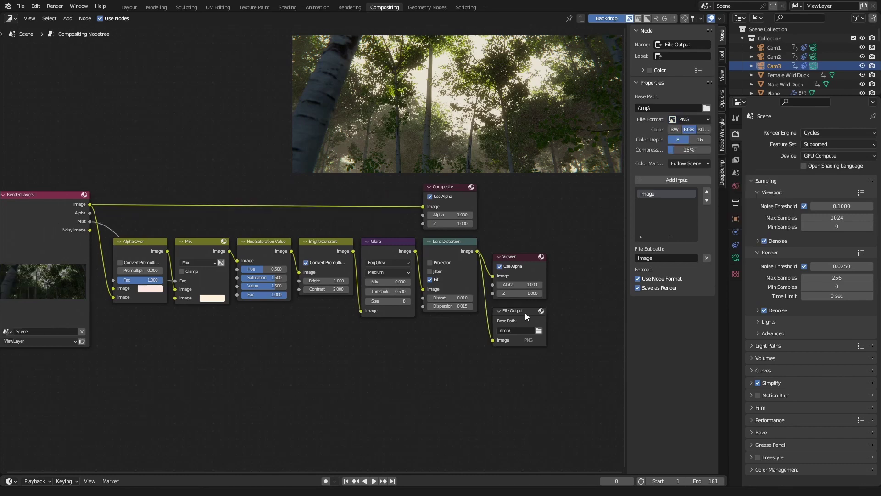
# Duplicate the File Output node below the original, and connect the Render Layers Mist output to the copy's Image input
pyautogui.click(526, 315)
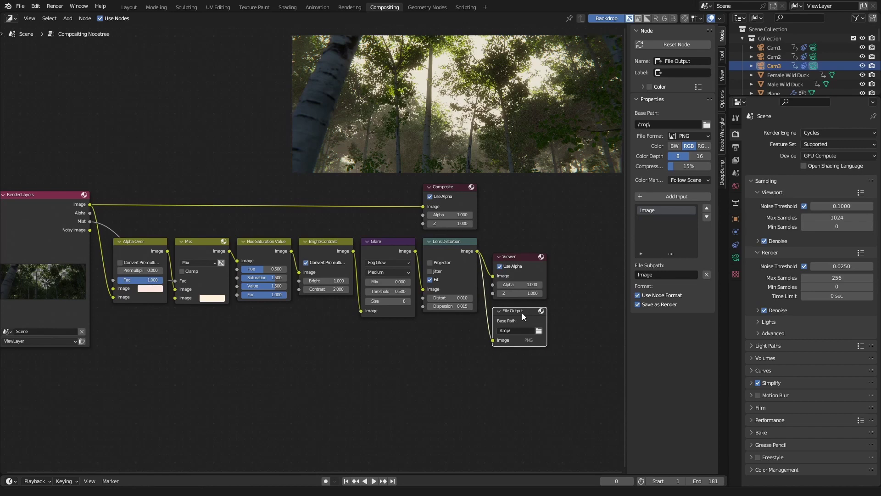
pyautogui.hotkey('shift', 'd')
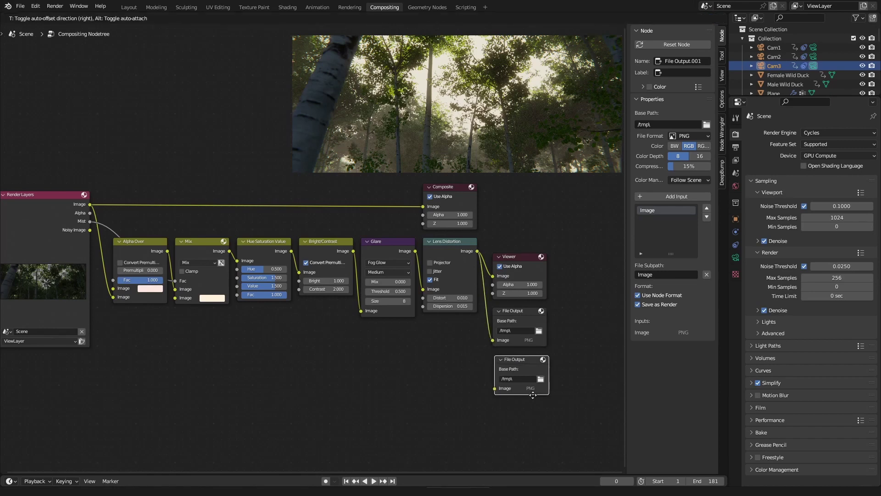
pyautogui.click(493, 387)
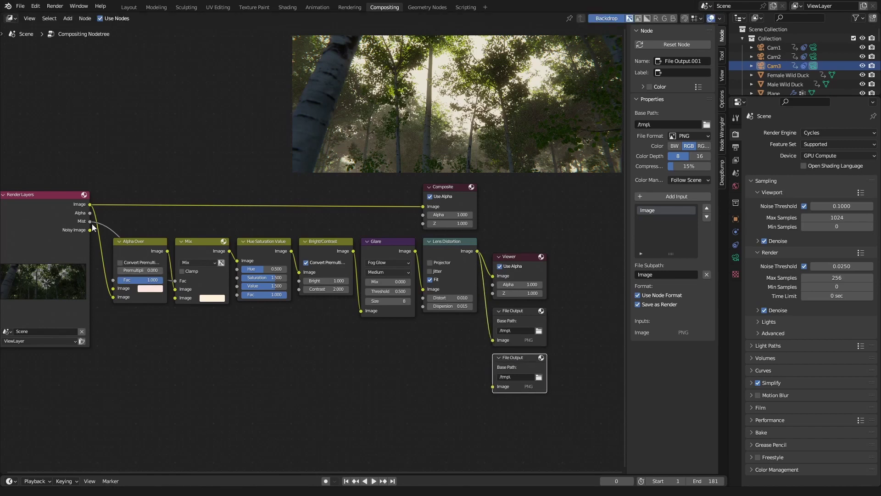
pyautogui.moveTo(90, 221); pyautogui.dragTo(493, 387)
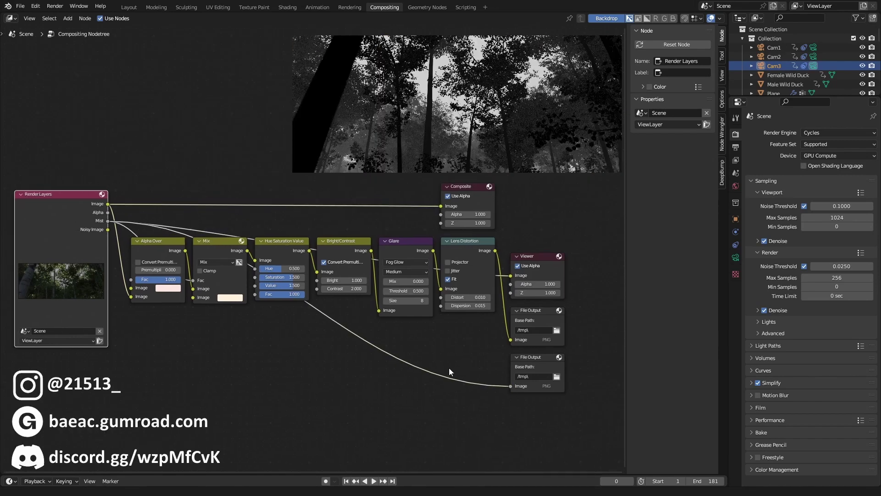
pyautogui.moveTo(434, 338); pyautogui.dragTo(365, 325, button='middle')
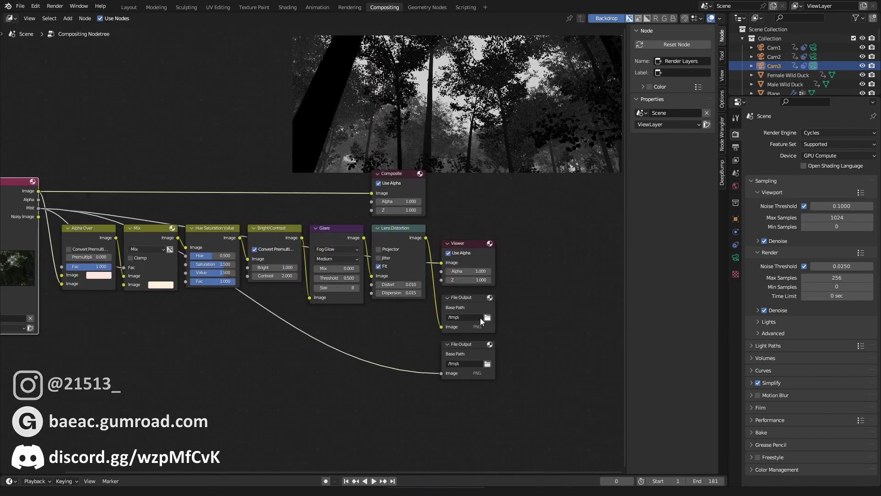